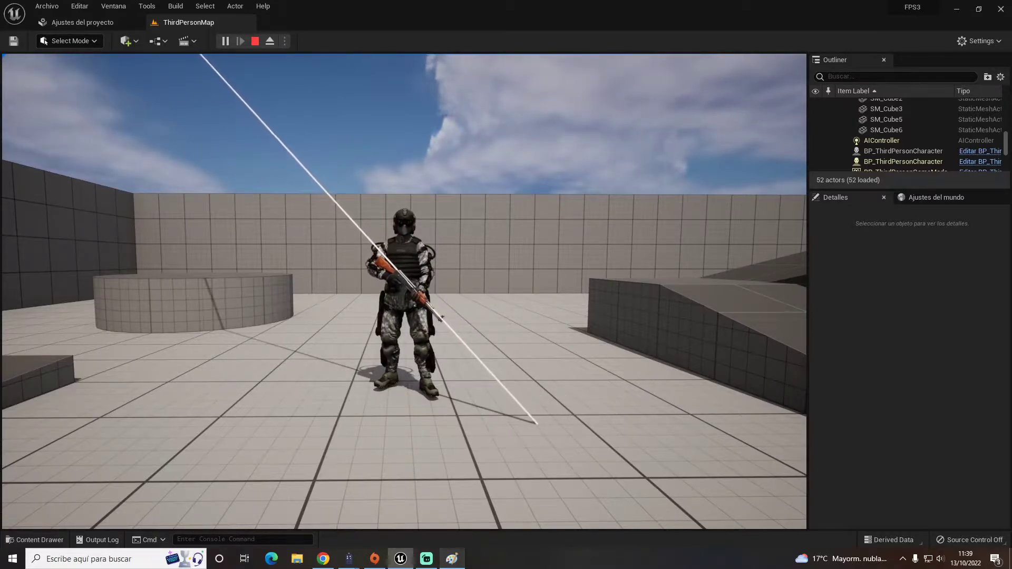
# Step: End the play test and frame the selected BP_ThirdPersonCharacter in the viewport
pyautogui.press('Escape')
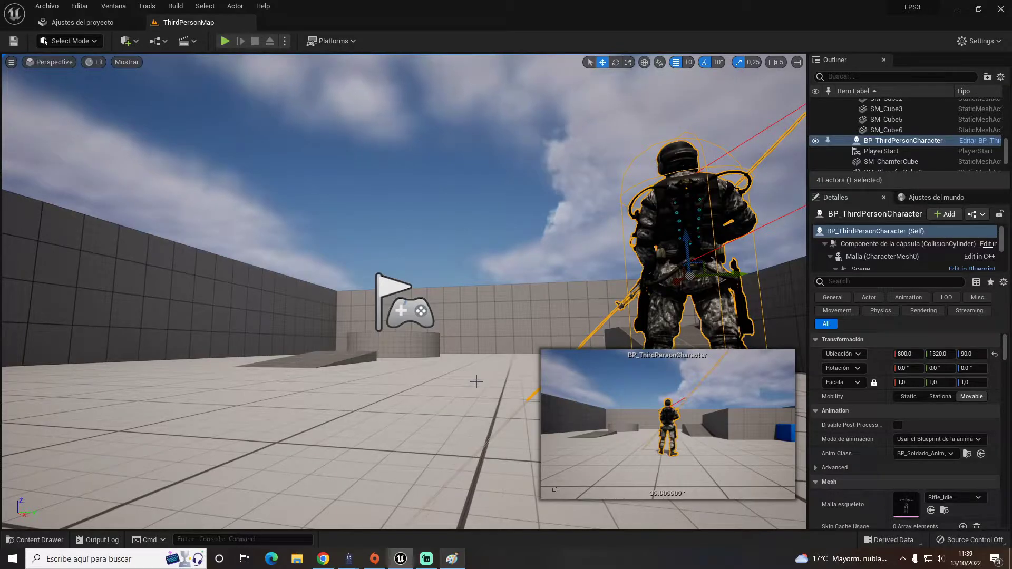
pyautogui.press('f')
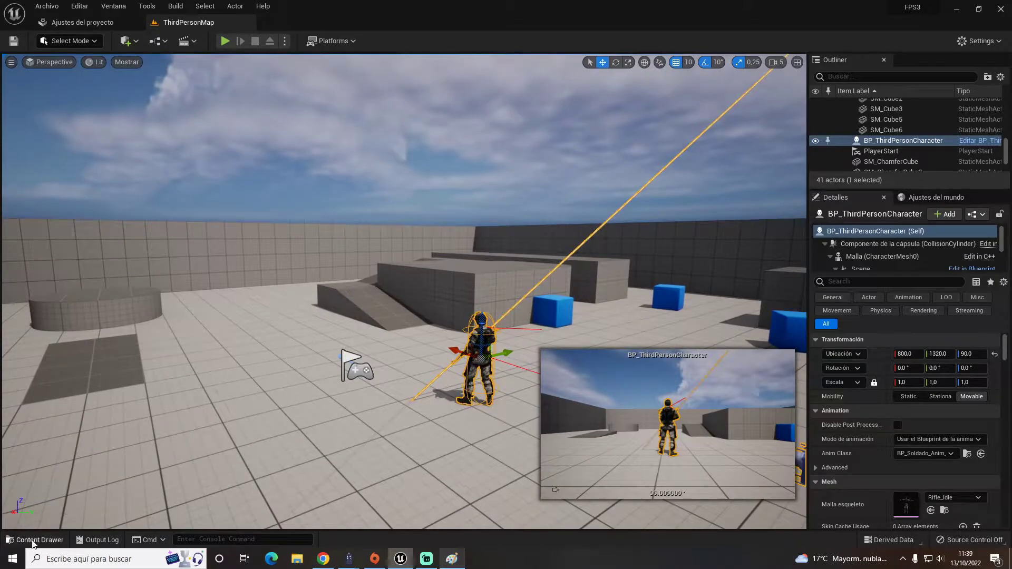
# Step: Create an Aim Offset for the soldier skeleton in the soldado folder, named AimOffSet
pyautogui.click(33, 542)
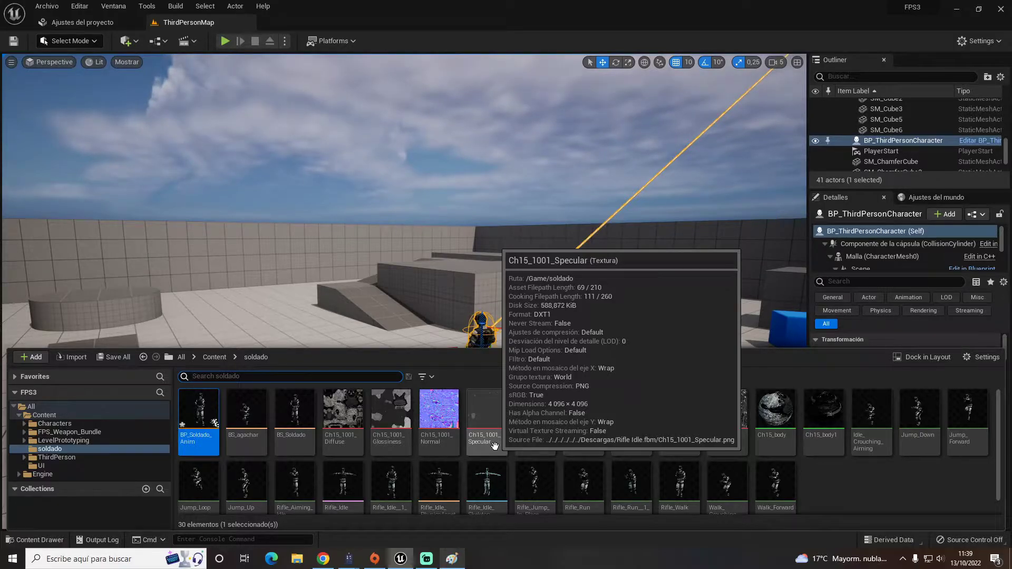
pyautogui.rightClick(846, 506)
pyautogui.moveTo(888, 319)
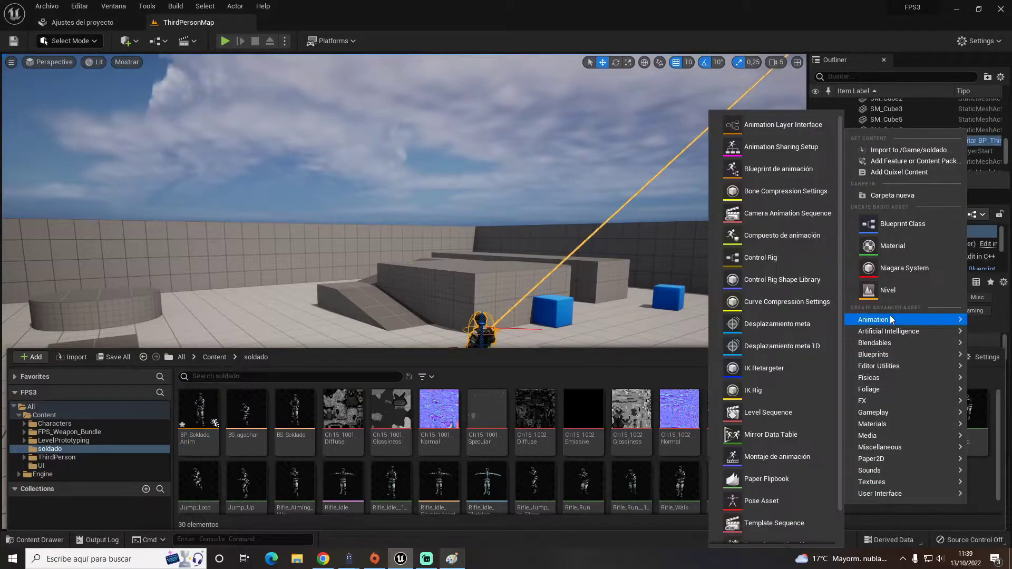
pyautogui.click(756, 324)
pyautogui.click(406, 174)
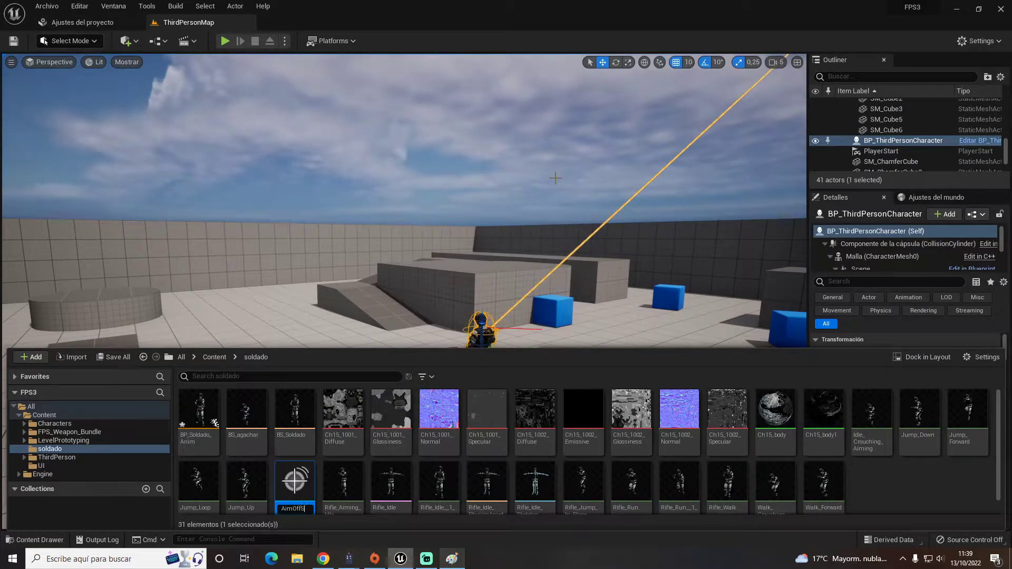
pyautogui.write('et')
pyautogui.press('Return')
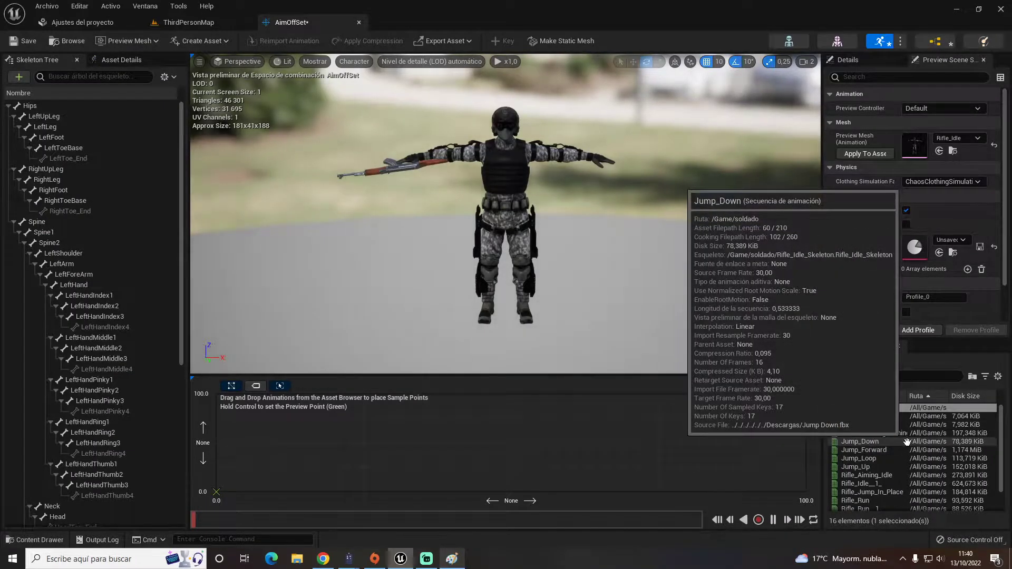
# Step: Name the horizontal axis Yaw (-90 to 90) and the vertical axis Pitch (-90 to 60)
pyautogui.click(121, 60)
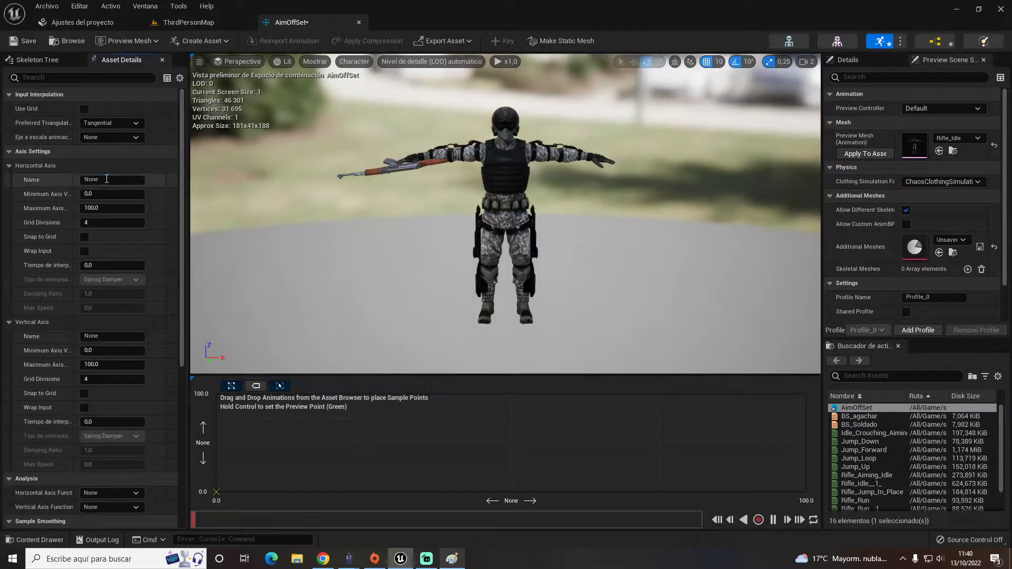
pyautogui.click(107, 179)
pyautogui.write('Yaw')
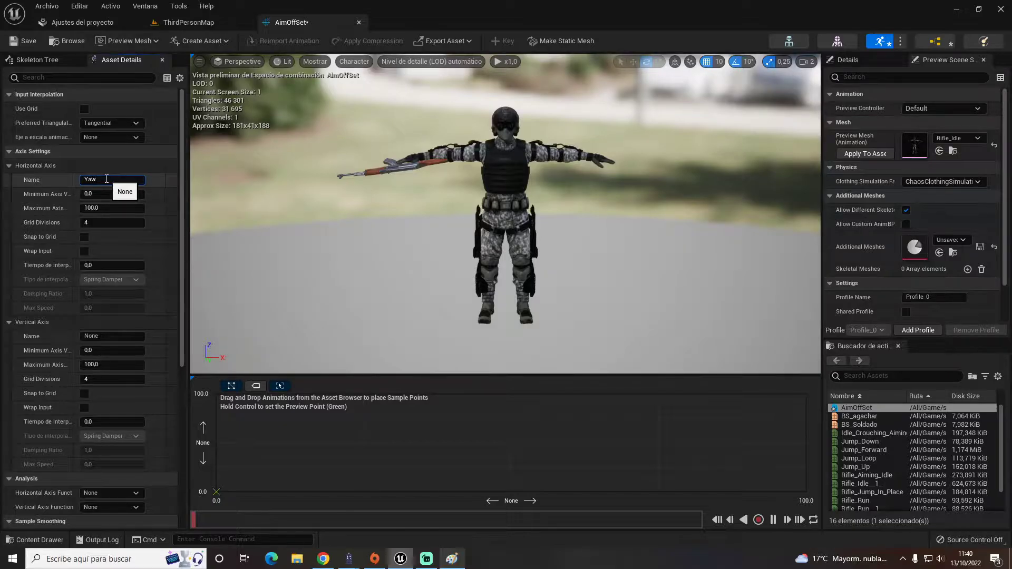
pyautogui.press('Tab')
pyautogui.write('0')
pyautogui.press('Tab')
pyautogui.press('Return')
pyautogui.click(111, 336)
pyautogui.write('ch')
pyautogui.press('Tab')
pyautogui.write('-90')
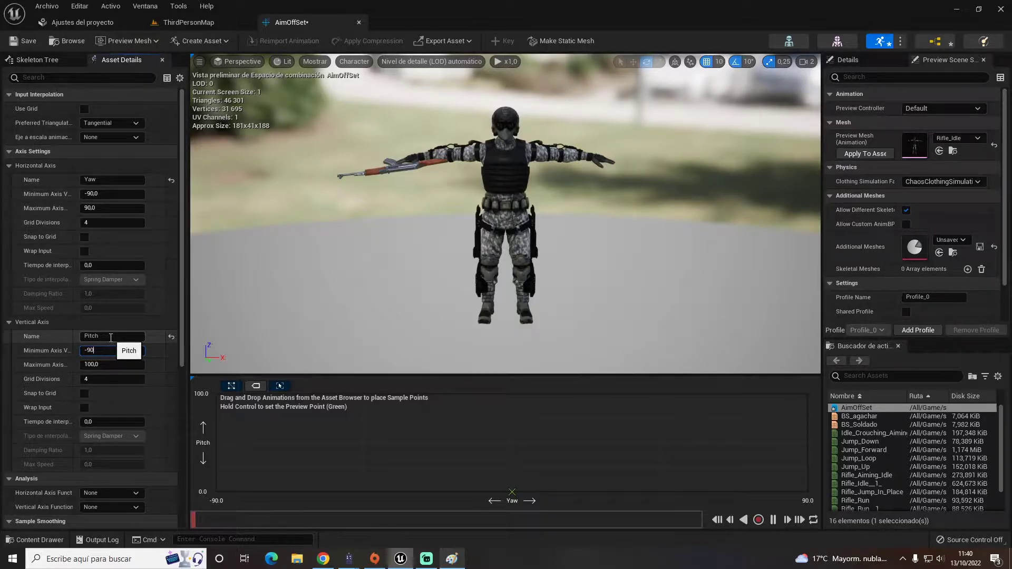
pyautogui.press('Tab')
pyautogui.press('Return')
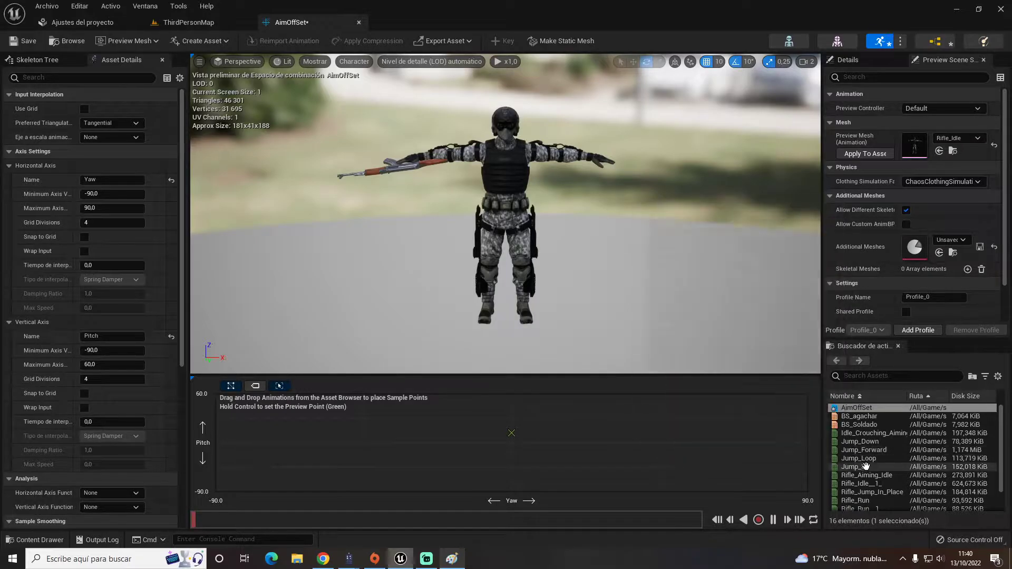
# Step: After a failed drop into AimOffSet, duplicate Rifle_Aiming_Idle as Rifle_Aiming_Idle_NoAdditive
pyautogui.moveTo(865, 484); pyautogui.dragTo(511, 435)
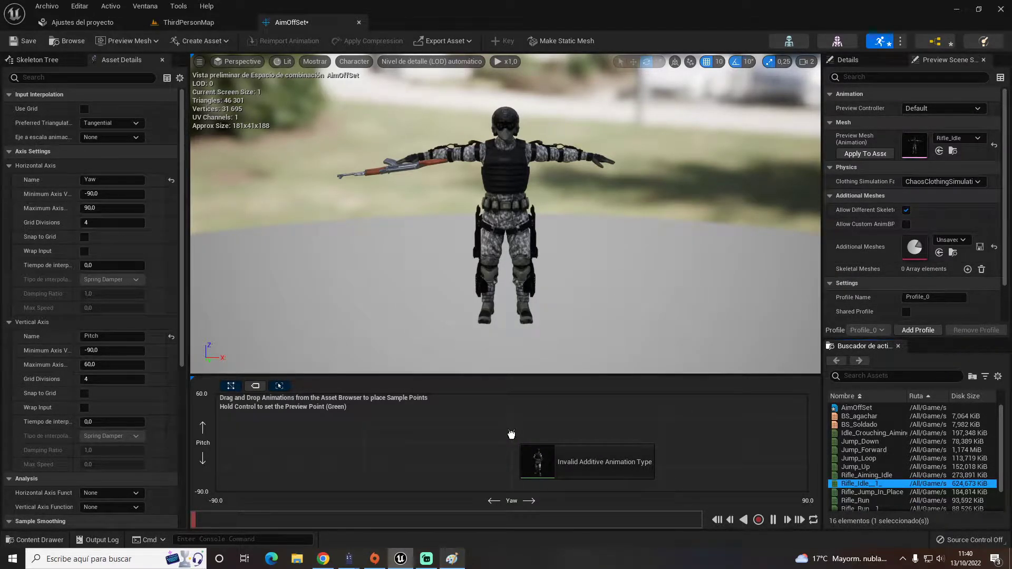
pyautogui.moveTo(511, 435); pyautogui.dragTo(511, 433)
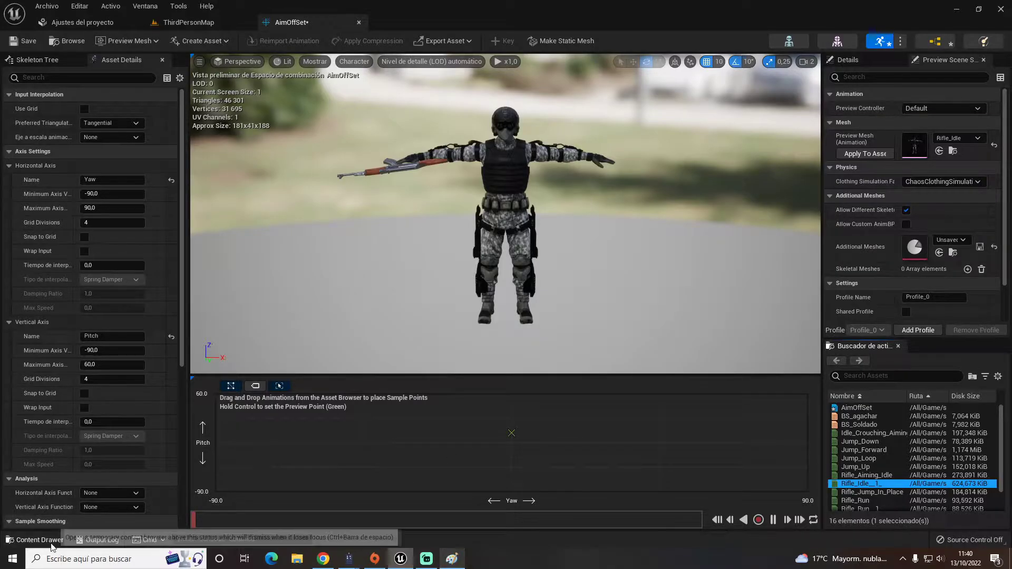
pyautogui.click(51, 544)
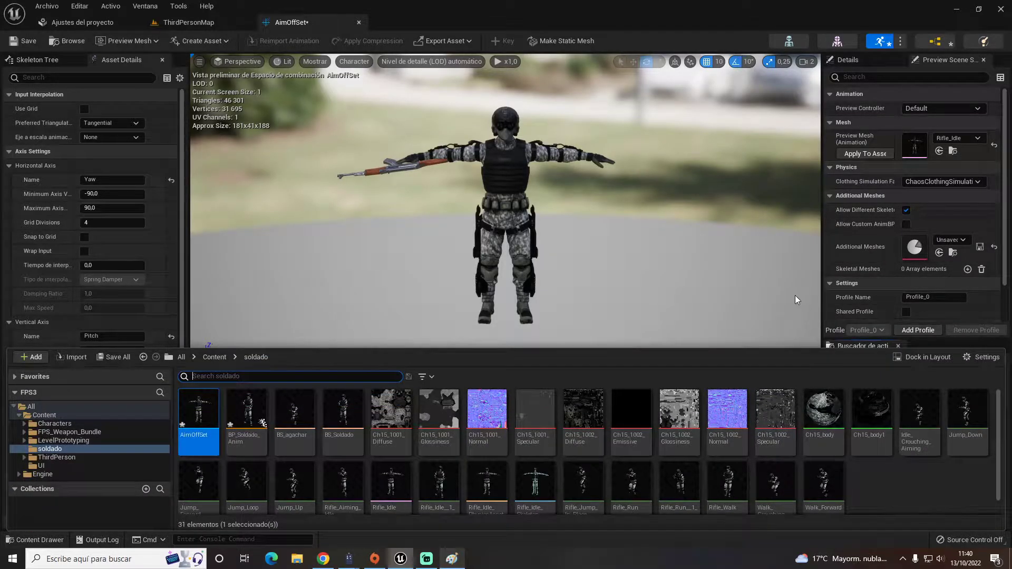
pyautogui.scroll(-1, 391, 492)
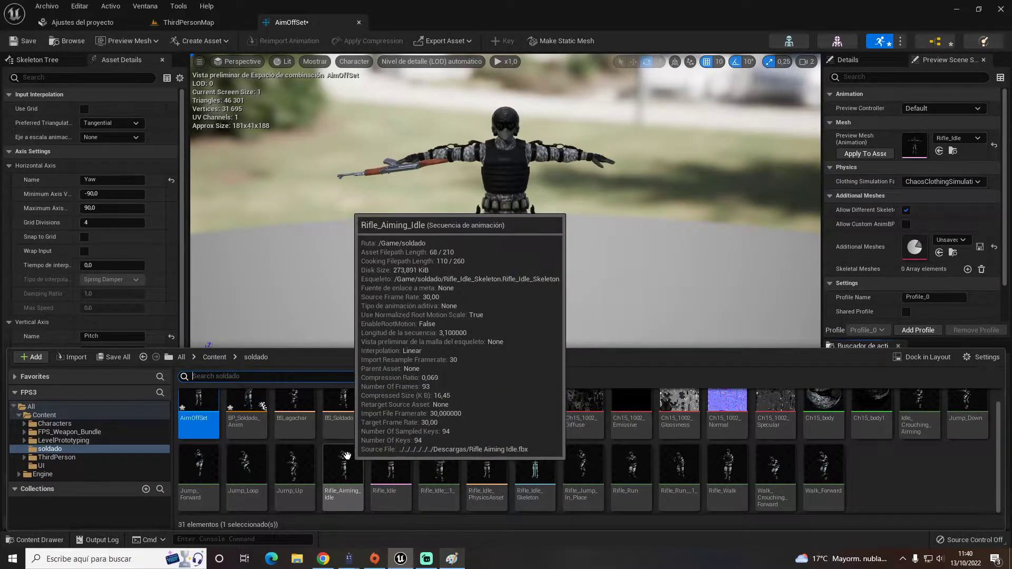
pyautogui.rightClick(346, 463)
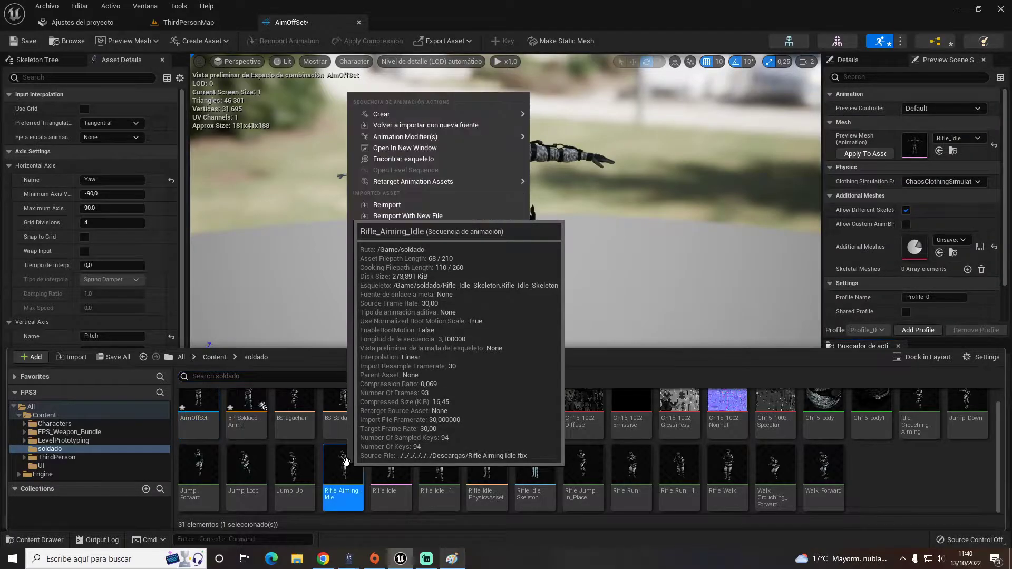
pyautogui.click(405, 286)
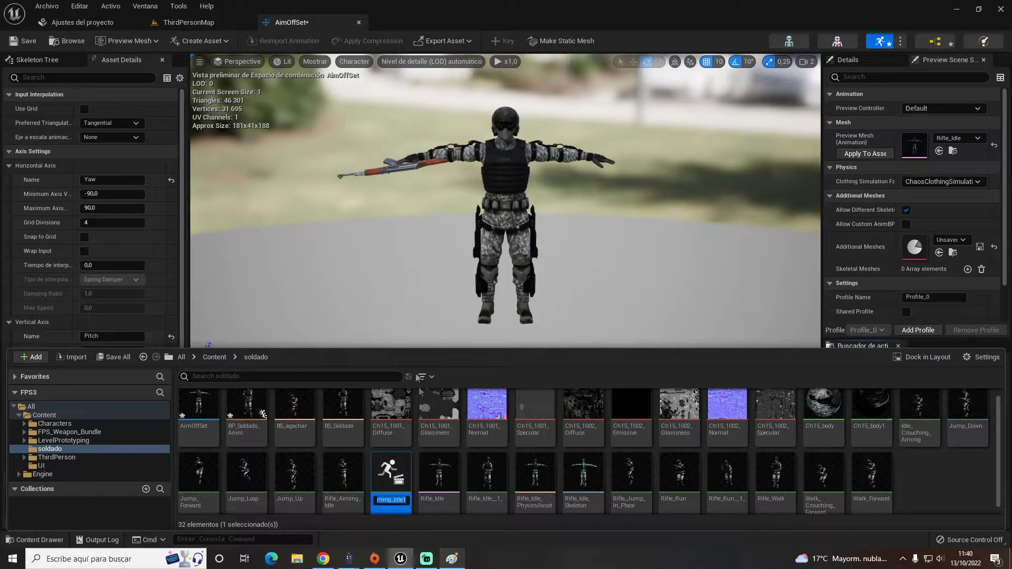
pyautogui.press('End')
pyautogui.press('BackSpace')
pyautogui.write('_N')
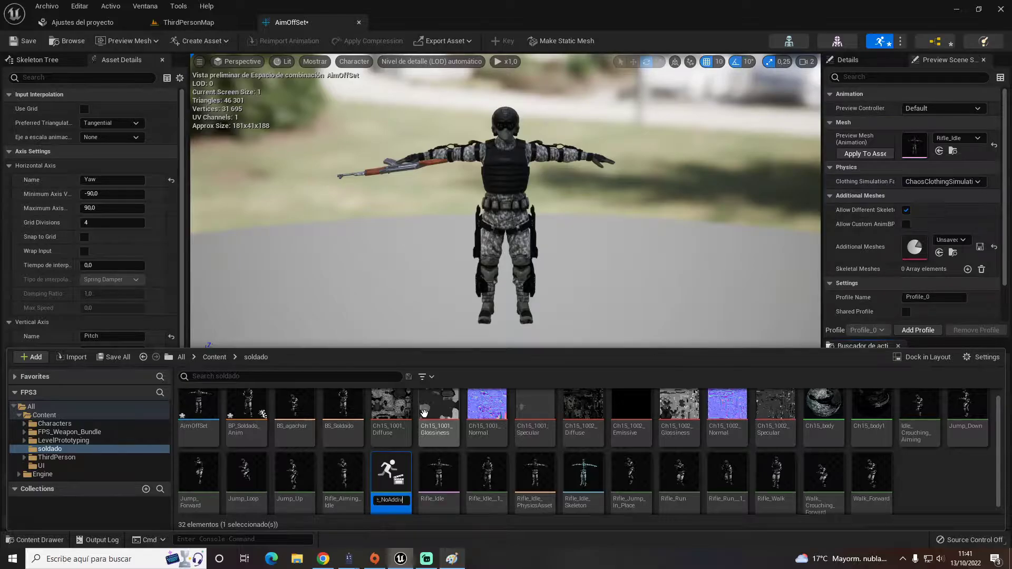
pyautogui.press('Return')
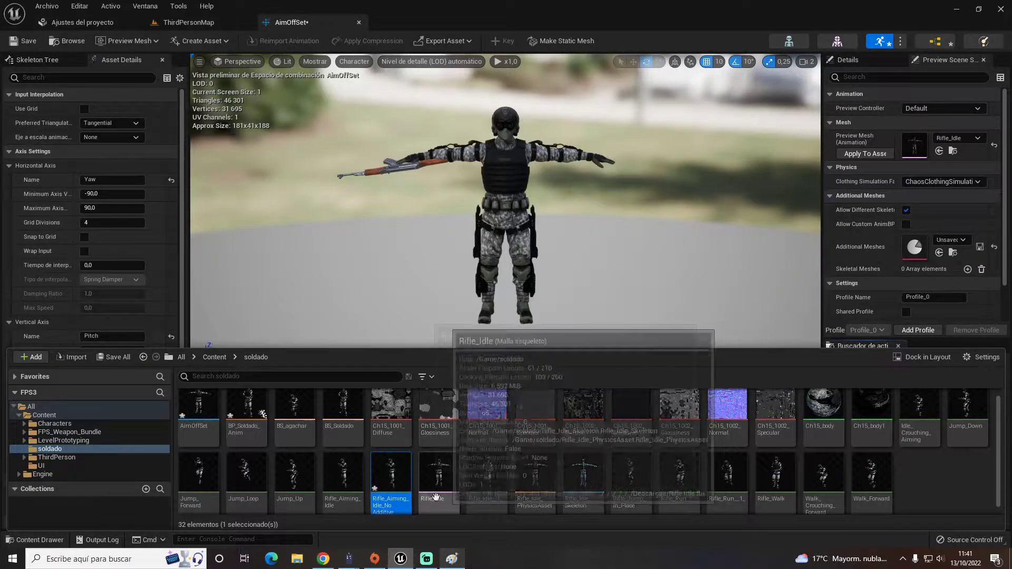
# Step: Set Rifle_Aiming_Idle_NoAdditive's Additive Anim Type to Mesh Space
pyautogui.doubleClick(391, 477)
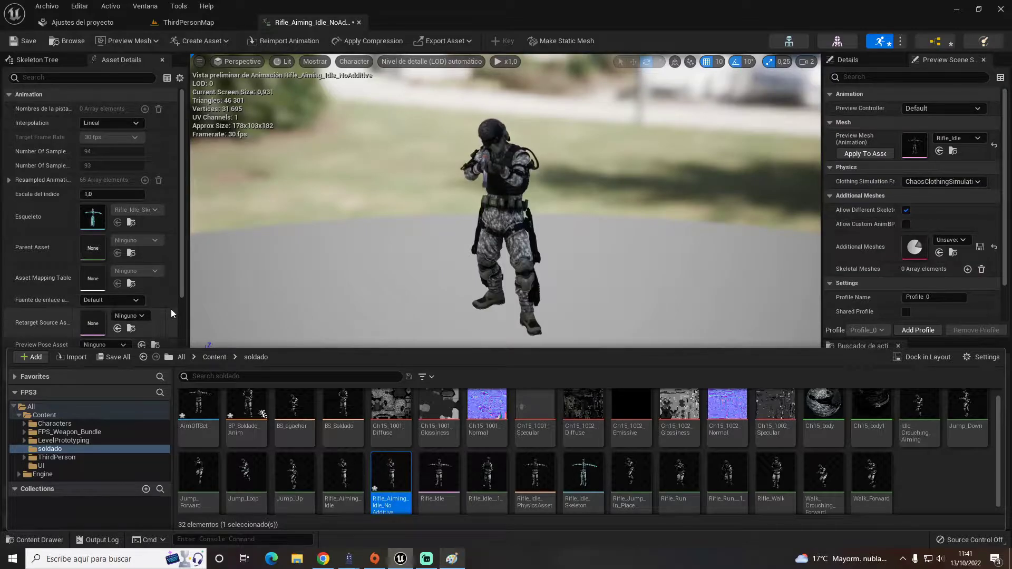
pyautogui.click(153, 324)
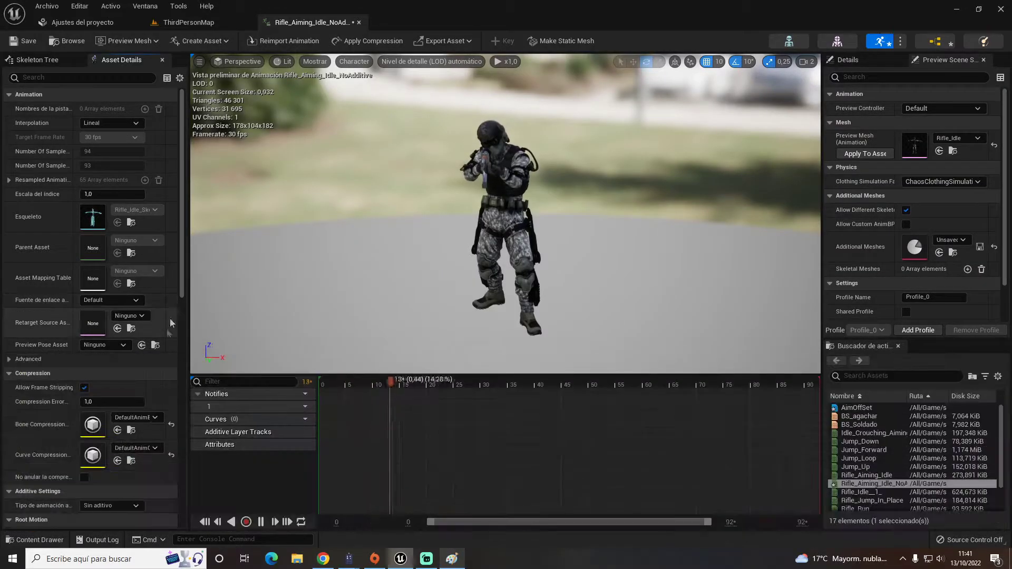
pyautogui.scroll(-2, 129, 385)
pyautogui.scroll(-2, 79, 400)
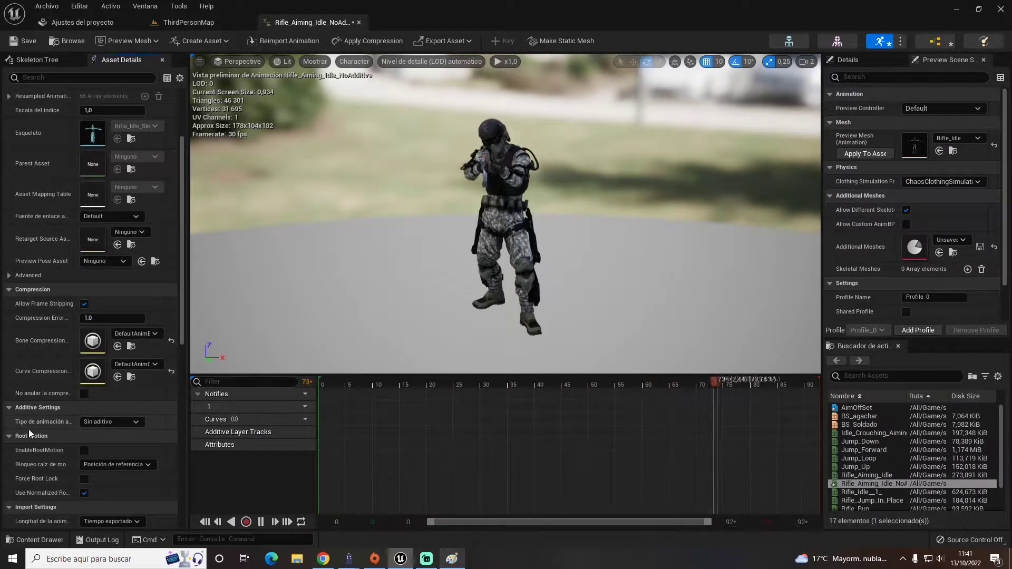
pyautogui.click(106, 421)
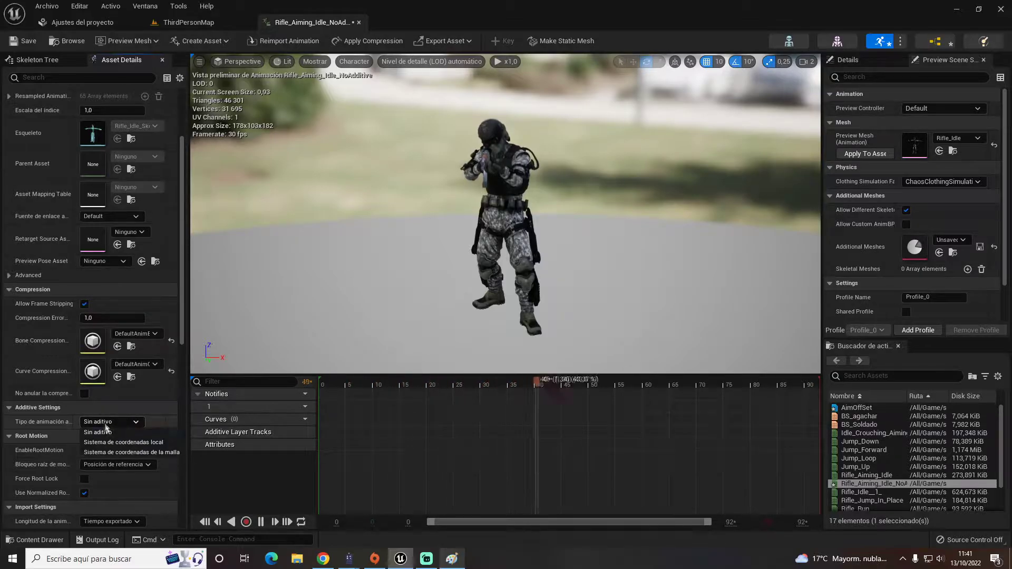
pyautogui.click(135, 454)
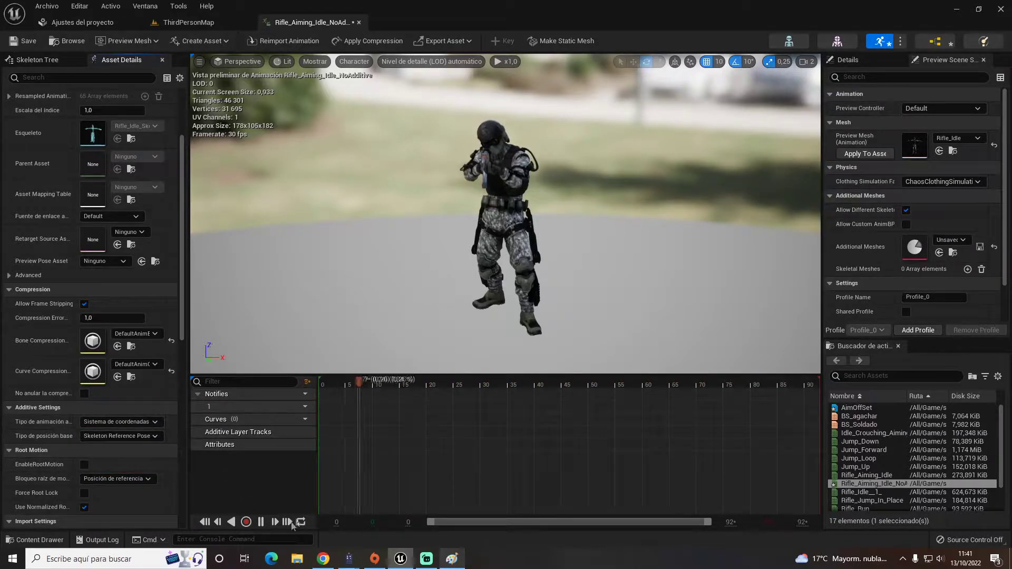
pyautogui.click(34, 539)
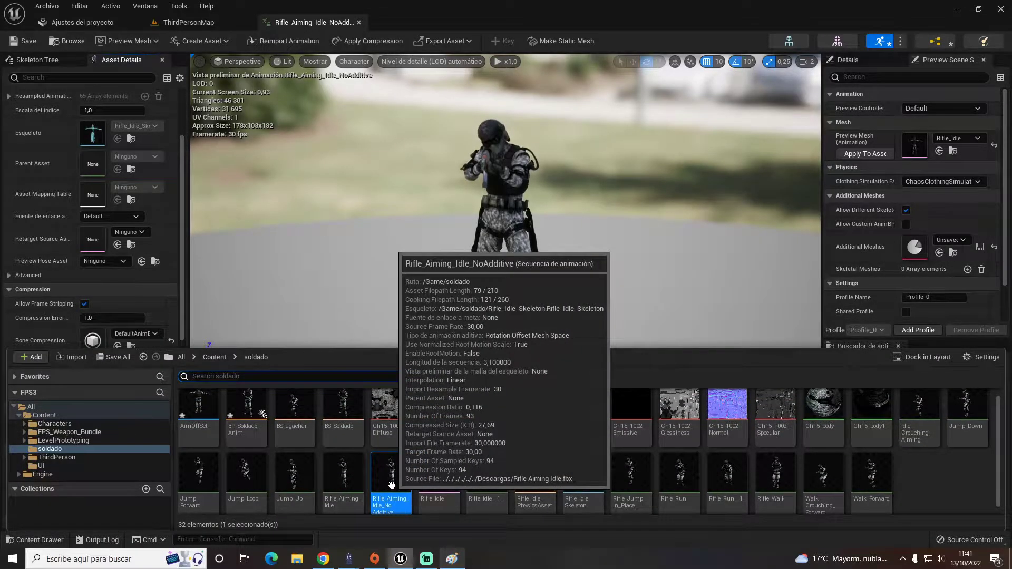
# Step: Duplicate Rifle_Aiming_Idle_NoAdditive as Rifle_Aiming_Idle_Up
pyautogui.rightClick(391, 484)
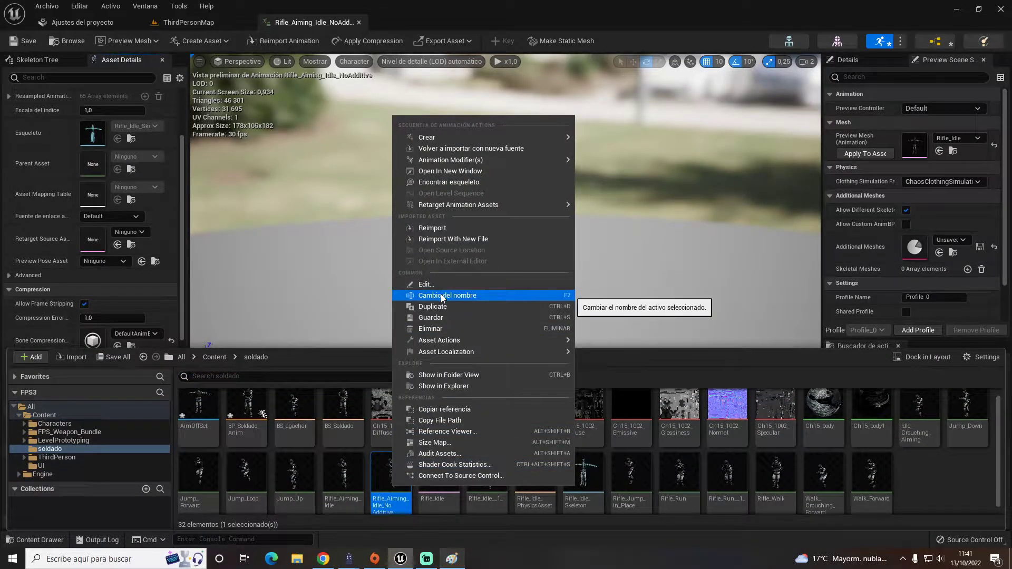
pyautogui.click(443, 307)
pyautogui.press('BackSpace')
pyautogui.press('BackSpace')
pyautogui.press('BackSpace')
pyautogui.press('BackSpace')
pyautogui.write('Up')
pyautogui.press('Return')
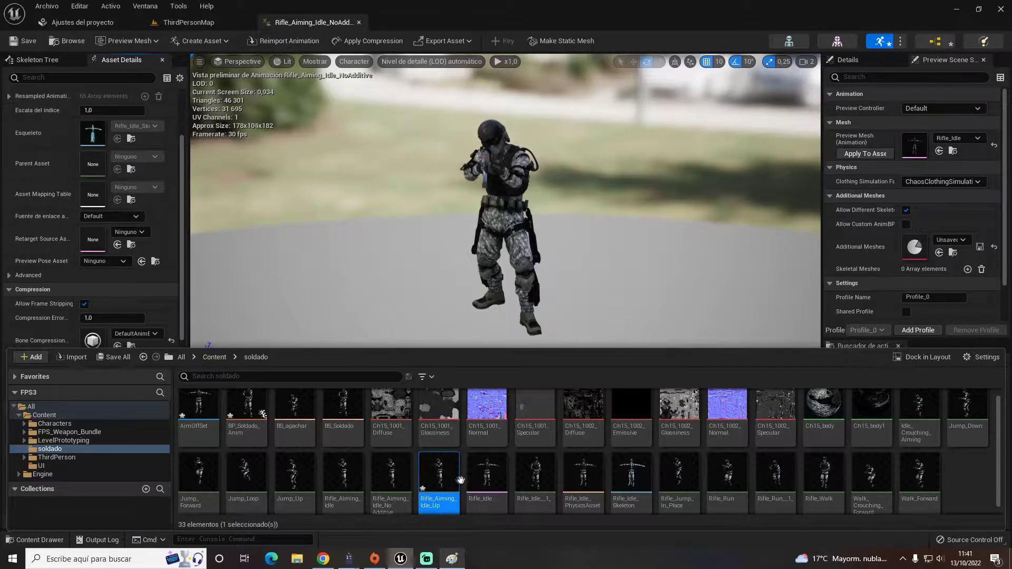
# Step: In Rifle_Aiming_Idle_Up, rotate the Spine bone until the rifle points straight up
pyautogui.doubleClick(462, 480)
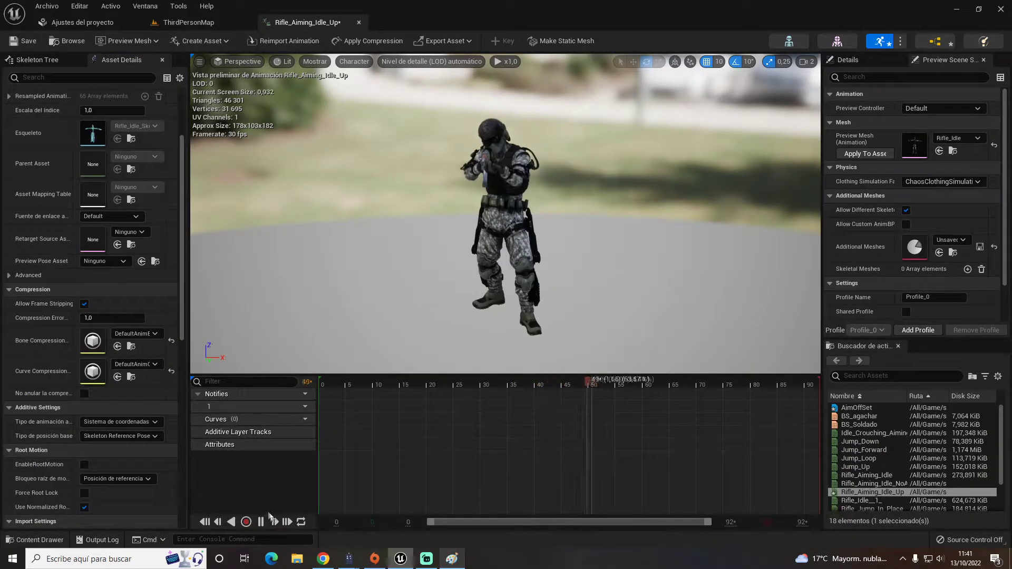
pyautogui.click(261, 521)
pyautogui.click(37, 59)
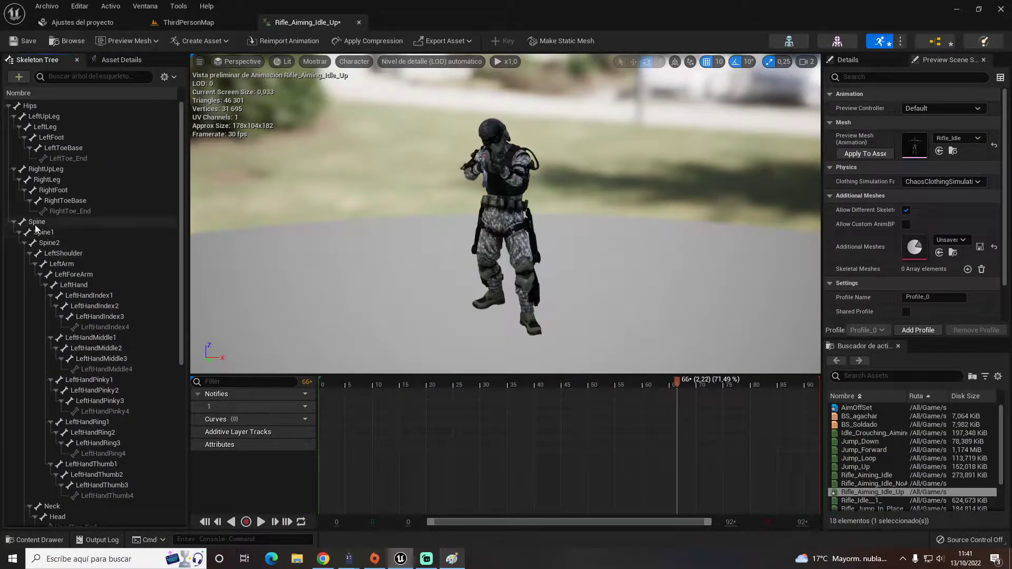
pyautogui.click(36, 222)
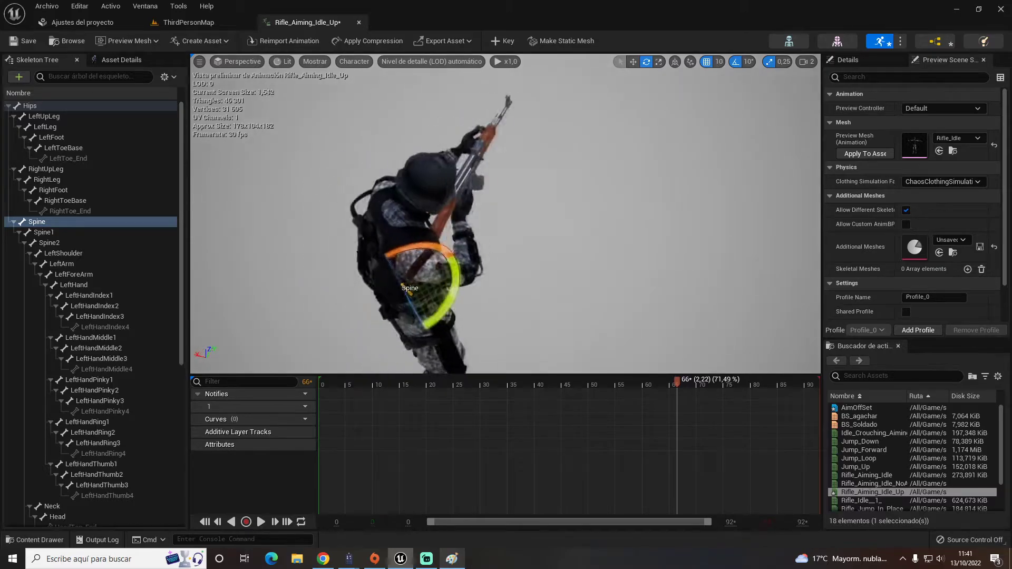
pyautogui.moveTo(488, 266)
pyautogui.mouseDown()
pyautogui.moveTo(489, 233)
pyautogui.moveTo(459, 235)
pyautogui.mouseUp()
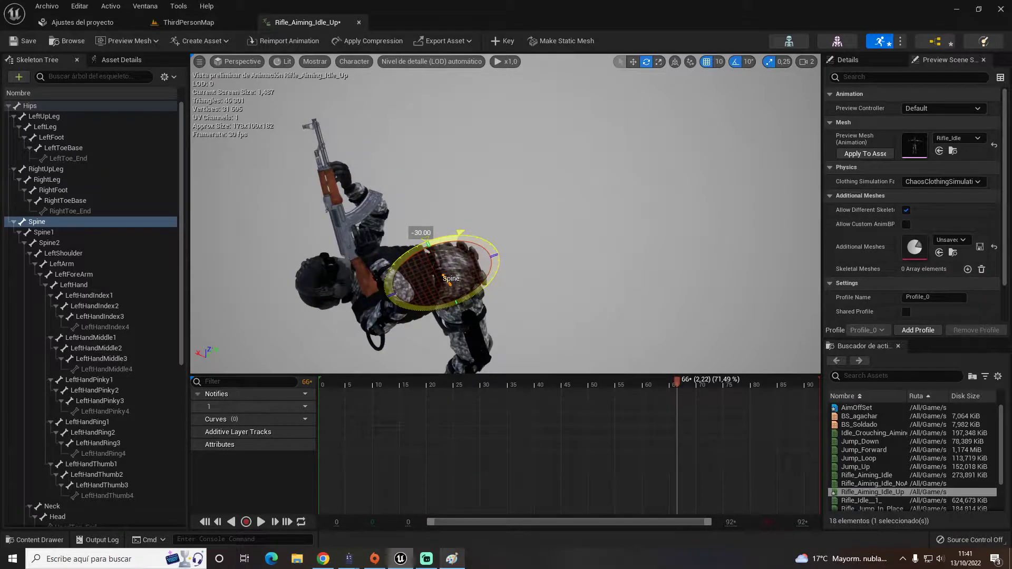
pyautogui.moveTo(460, 232); pyautogui.dragTo(503, 200)
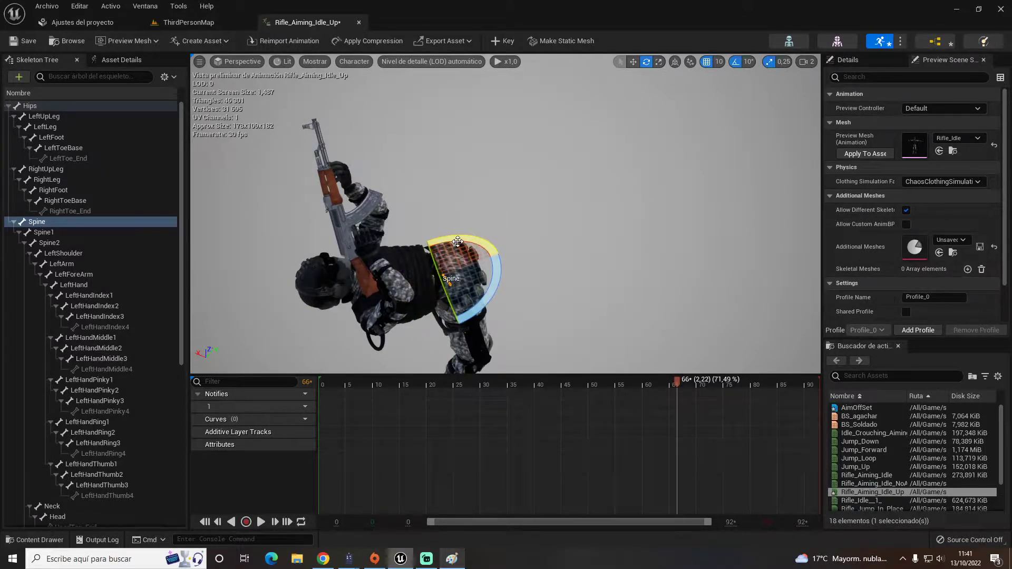
pyautogui.moveTo(458, 241); pyautogui.dragTo(485, 228)
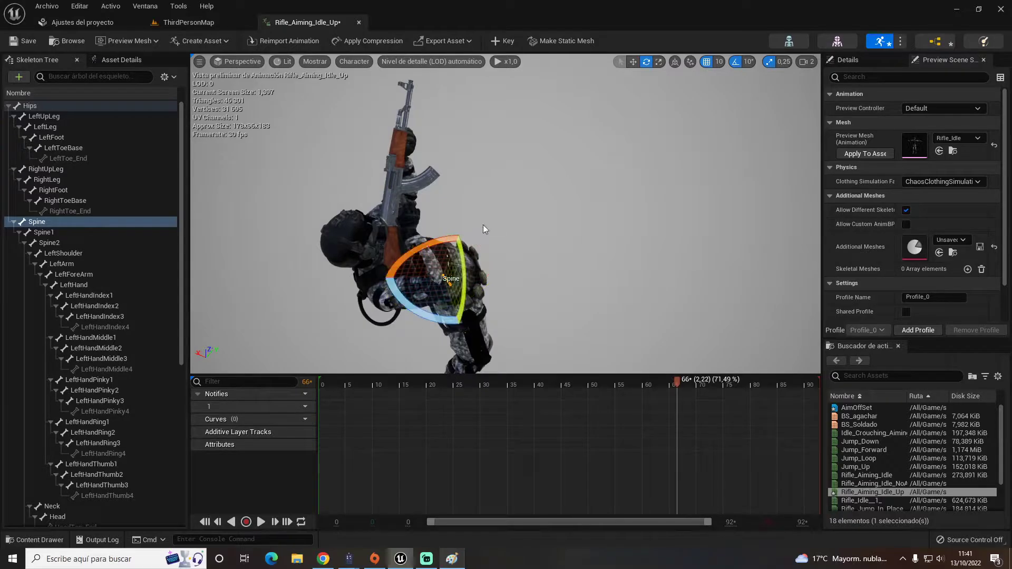
pyautogui.moveTo(451, 282); pyautogui.dragTo(517, 245)
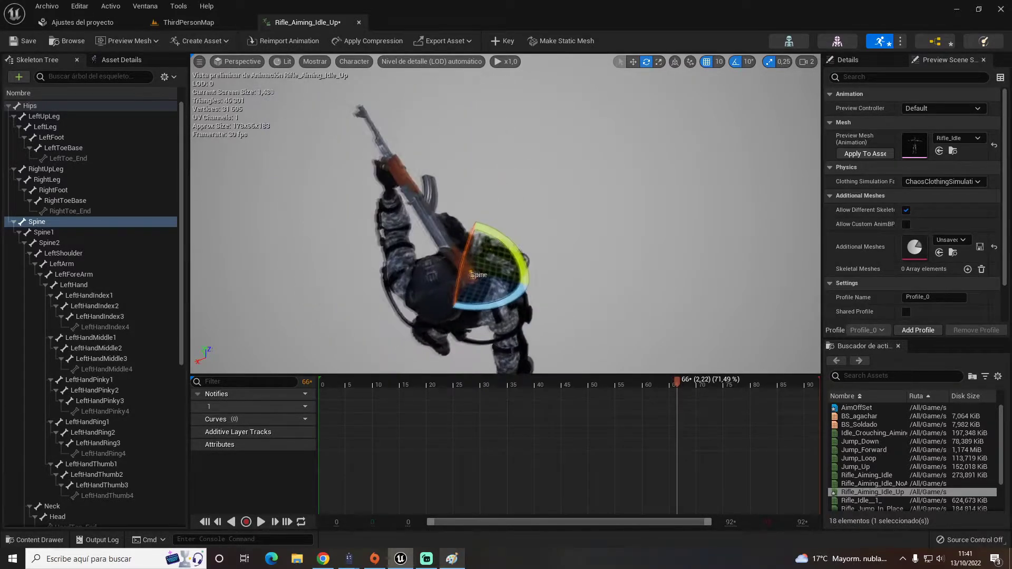
pyautogui.moveTo(438, 217); pyautogui.dragTo(436, 216)
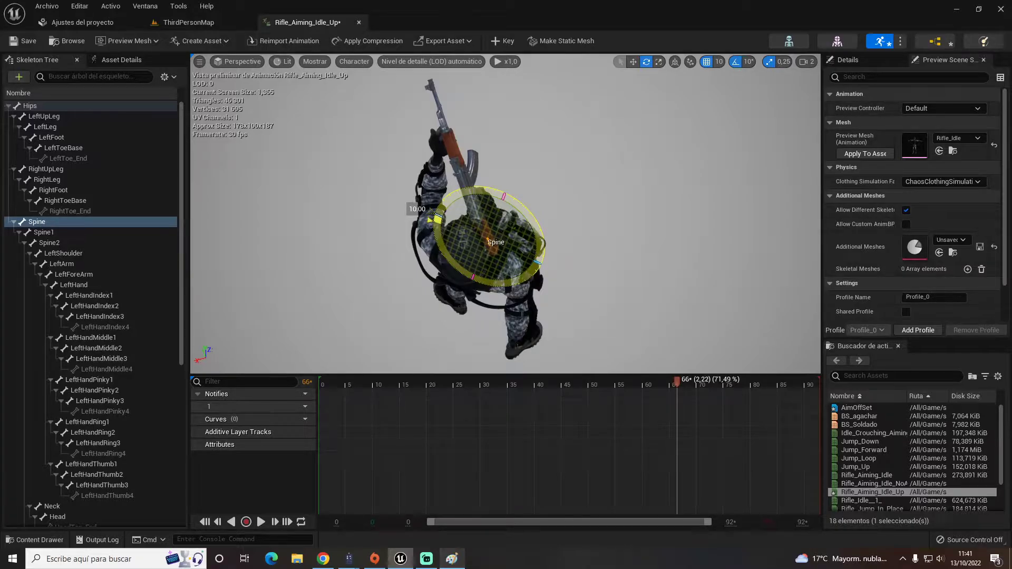
pyautogui.moveTo(436, 216); pyautogui.dragTo(542, 168)
pyautogui.press('w')
# Step: Key the Spine pose at the first frame and save Rifle_Aiming_Idle_Up
pyautogui.click(170, 221)
pyautogui.click(205, 523)
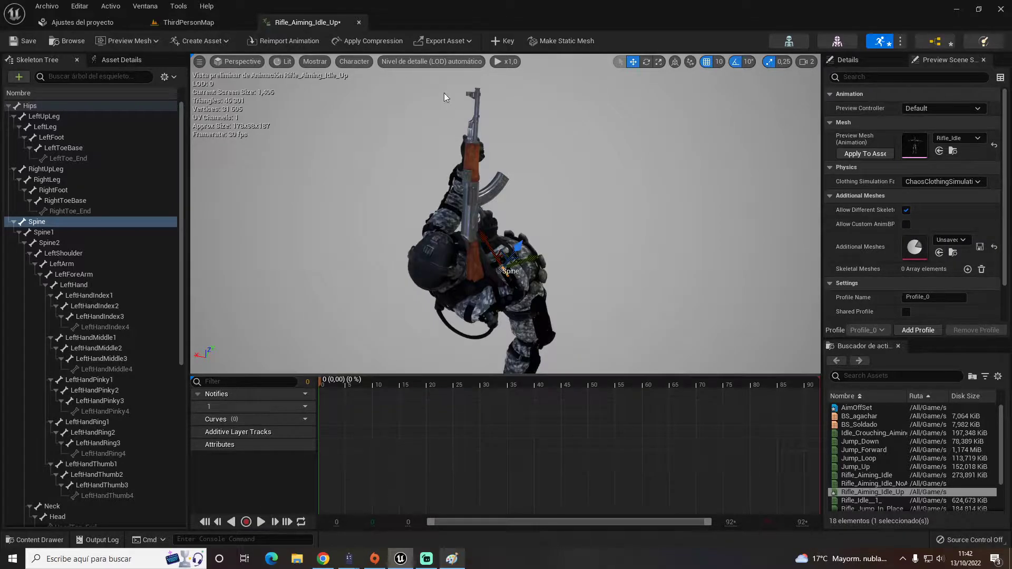
pyautogui.click(505, 43)
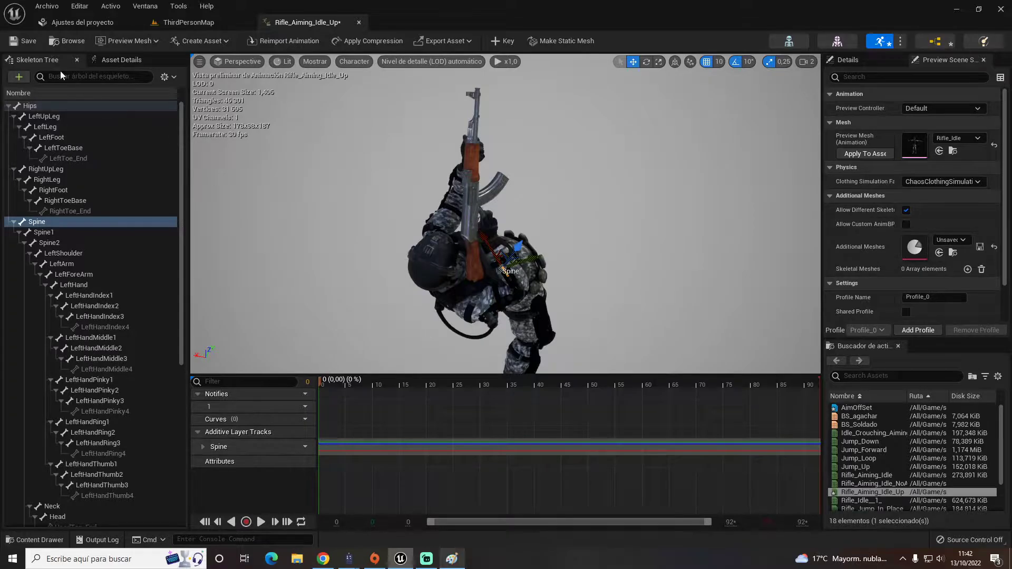
pyautogui.click(24, 40)
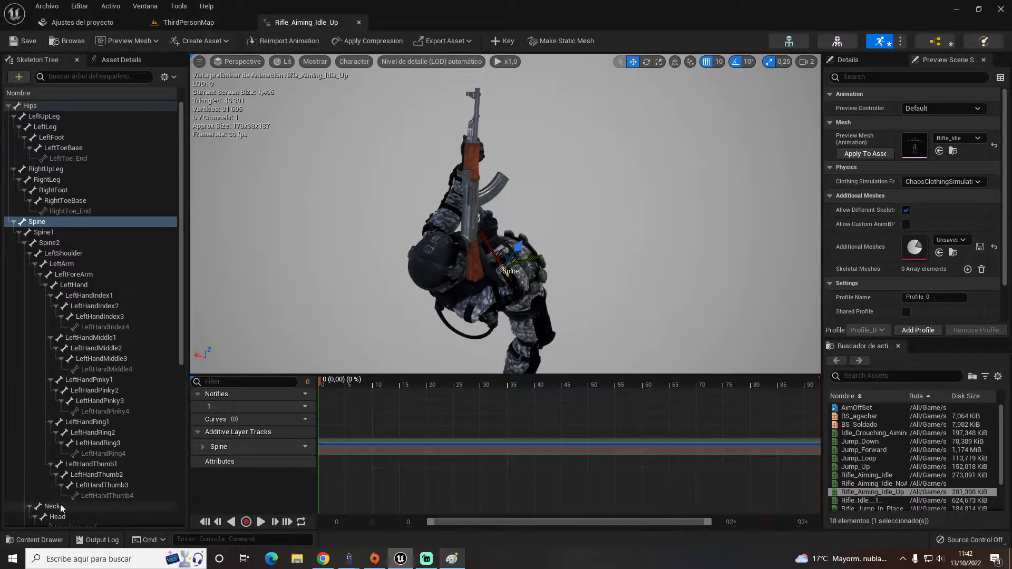
pyautogui.click(35, 540)
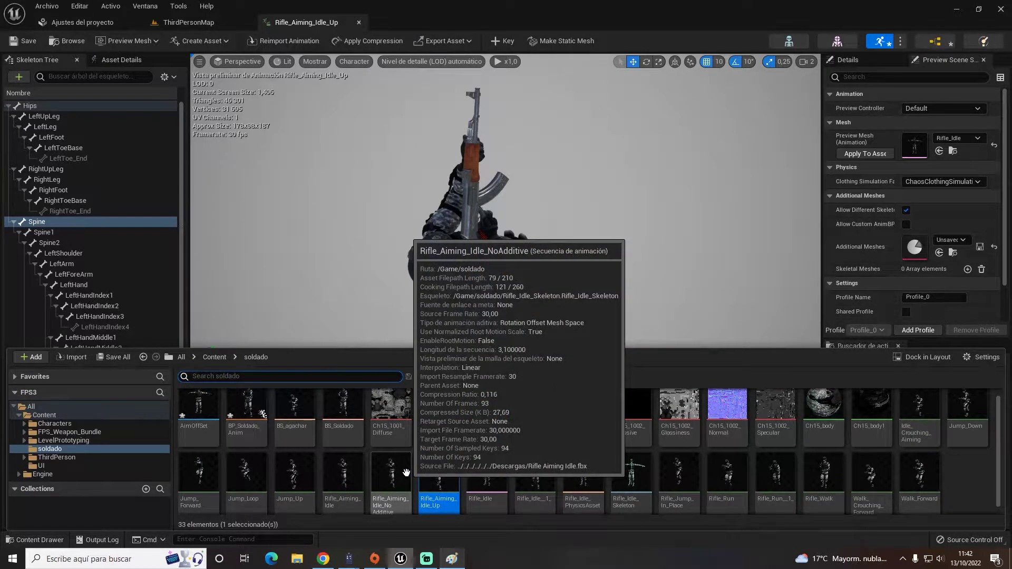
# Step: Duplicate Rifle_Aiming_Idle_NoAdditive as Rifle_Aiming_Idle_Down
pyautogui.rightClick(406, 472)
pyautogui.click(431, 297)
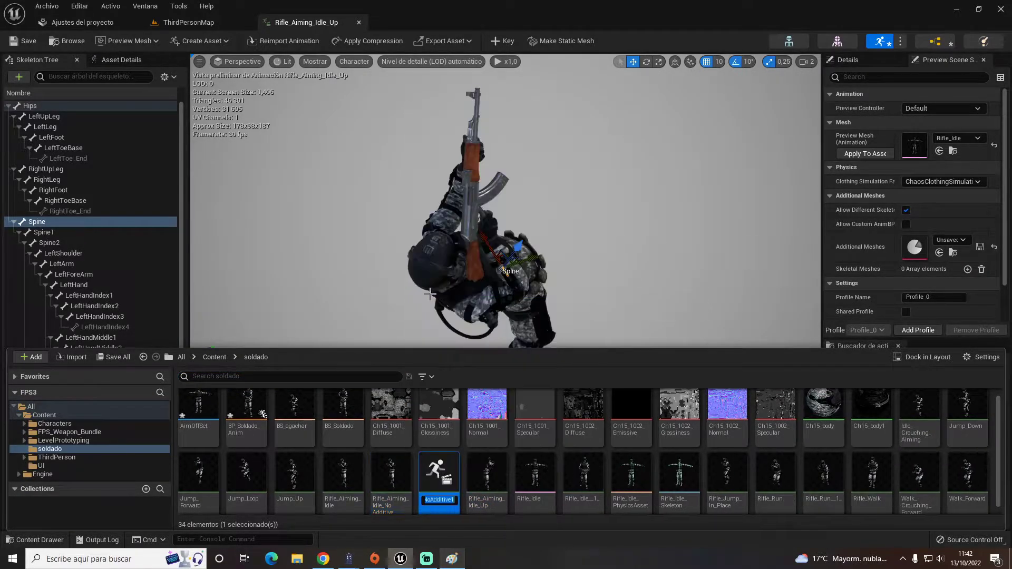
pyautogui.press('BackSpace')
pyautogui.write('Rifle_Aiming_Idle_Down')
pyautogui.press('Return')
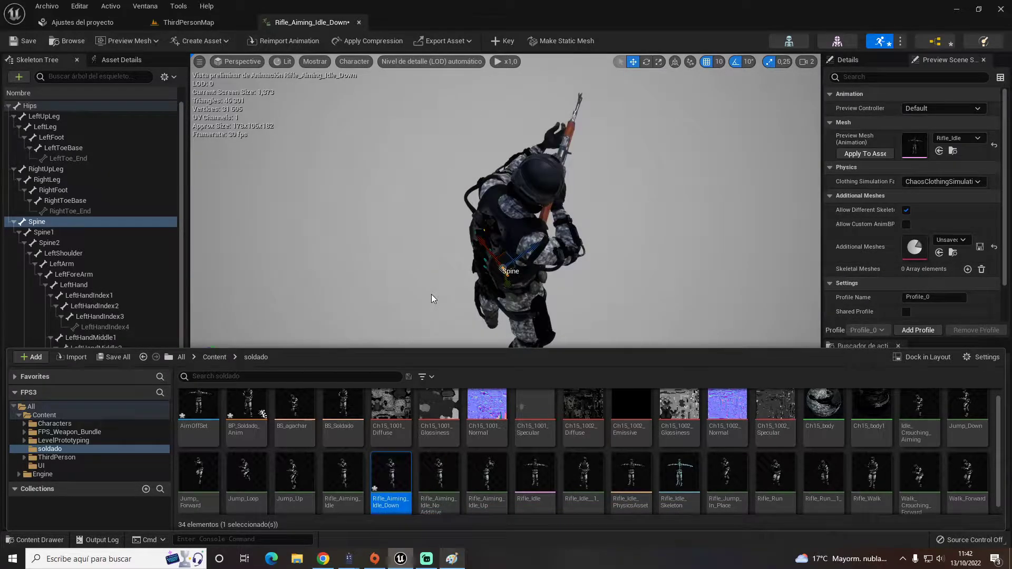
# Step: Rotate the Spine bone so the torso leans and the rifle aims downward
pyautogui.click(431, 299)
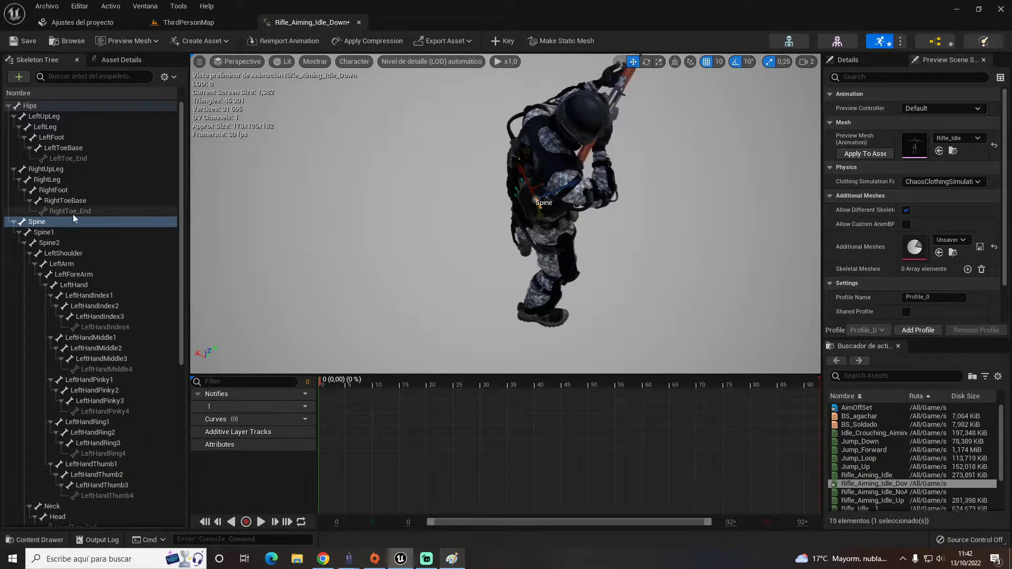
pyautogui.click(646, 62)
pyautogui.moveTo(555, 186)
pyautogui.mouseDown()
pyautogui.moveTo(578, 241)
pyautogui.moveTo(527, 267)
pyautogui.mouseUp()
pyautogui.moveTo(527, 266); pyautogui.dragTo(526, 267, button='right')
pyautogui.moveTo(537, 220); pyautogui.dragTo(538, 219, button='right')
pyautogui.moveTo(414, 213); pyautogui.dragTo(383, 208)
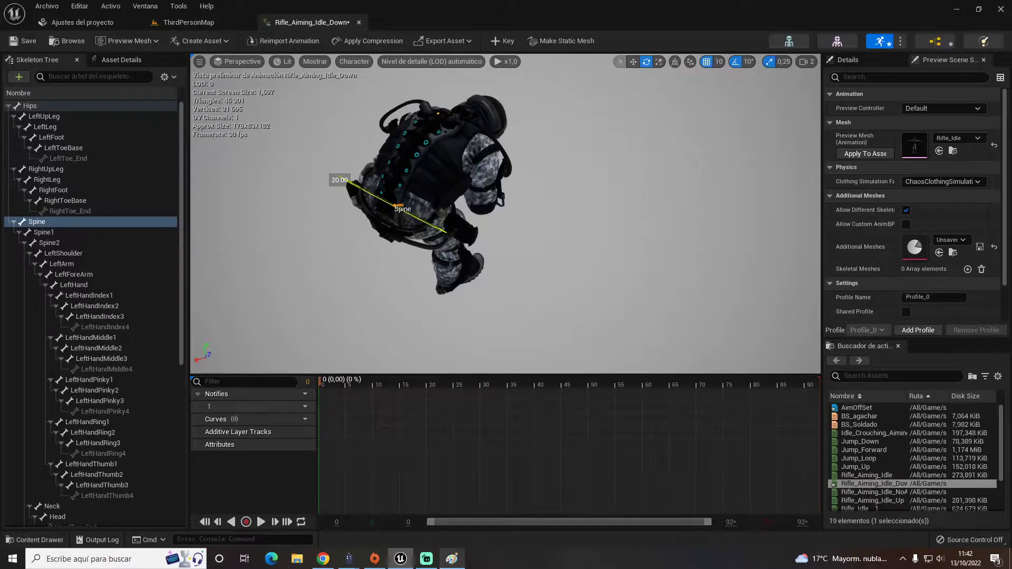
pyautogui.press('w')
pyautogui.moveTo(506, 210); pyautogui.dragTo(506, 211, button='right')
pyautogui.click(646, 62)
pyautogui.moveTo(340, 247)
pyautogui.mouseDown()
pyautogui.moveTo(332, 240)
pyautogui.moveTo(375, 262)
pyautogui.mouseUp()
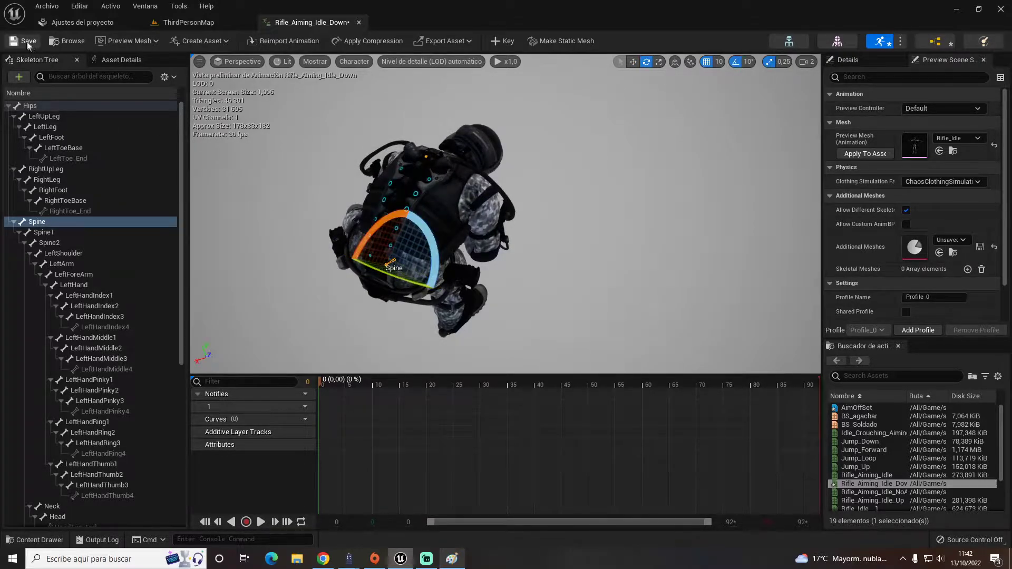
# Step: Key the downward Spine pose into Rifle_Aiming_Idle_Down
pyautogui.click(502, 41)
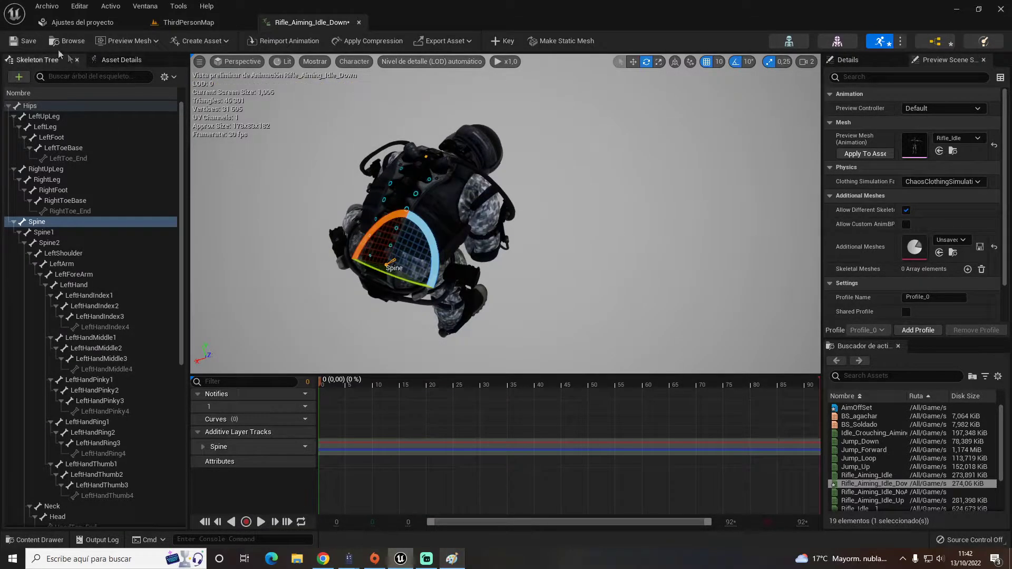
pyautogui.click(34, 540)
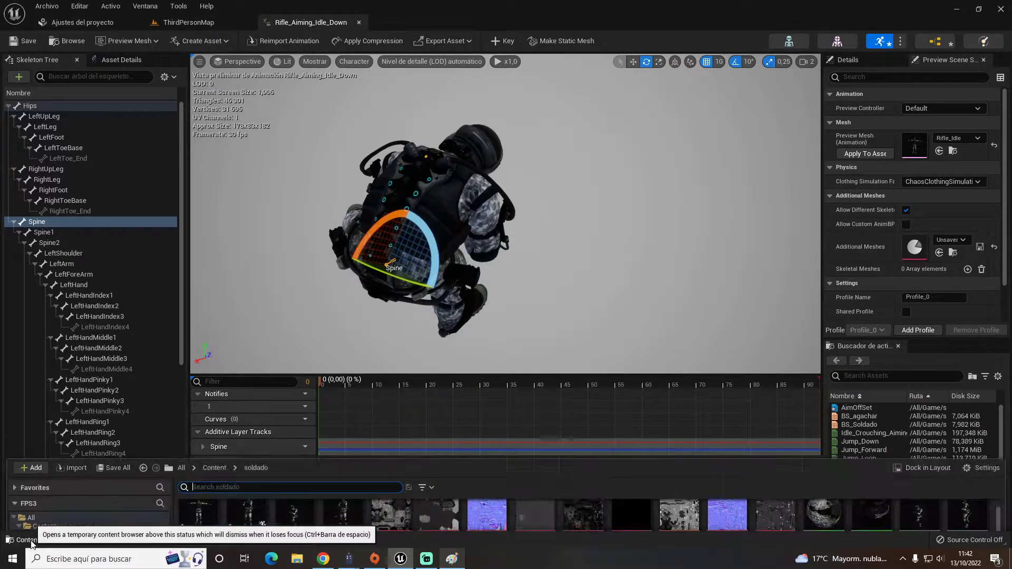
pyautogui.click(214, 427)
# Step: Place NoAdditive at pitch 0, Down at -90 and Up at 60 on AimOffSet's grid
pyautogui.doubleClick(214, 426)
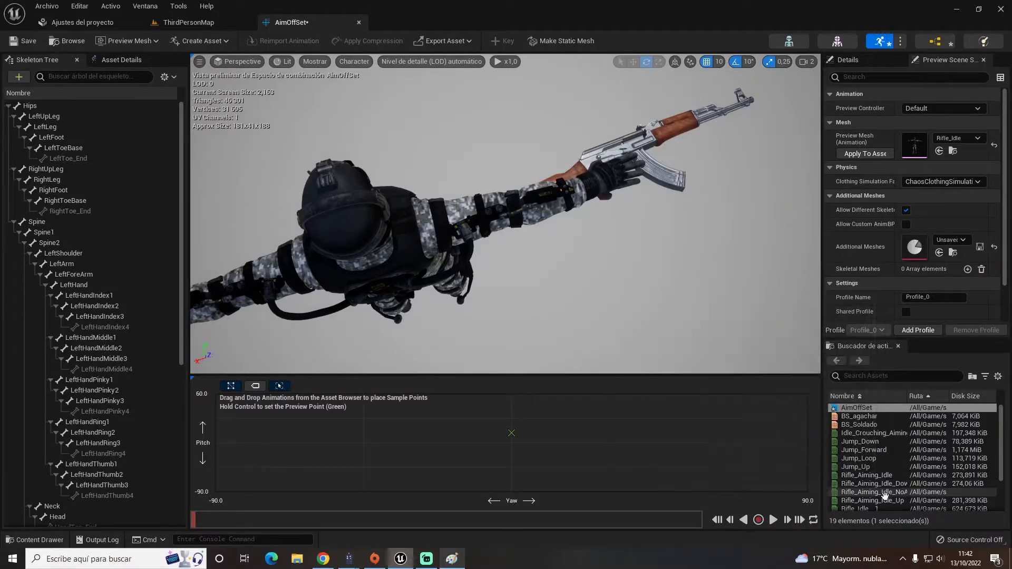
pyautogui.moveTo(917, 492)
pyautogui.mouseDown()
pyautogui.moveTo(491, 436)
pyautogui.moveTo(512, 443)
pyautogui.mouseUp()
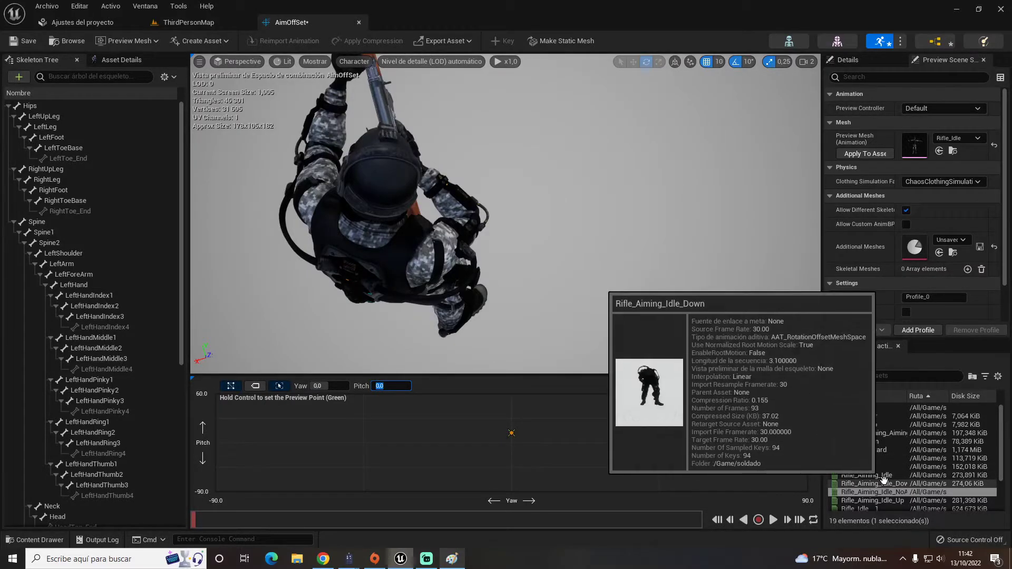
pyautogui.moveTo(885, 481); pyautogui.dragTo(508, 492)
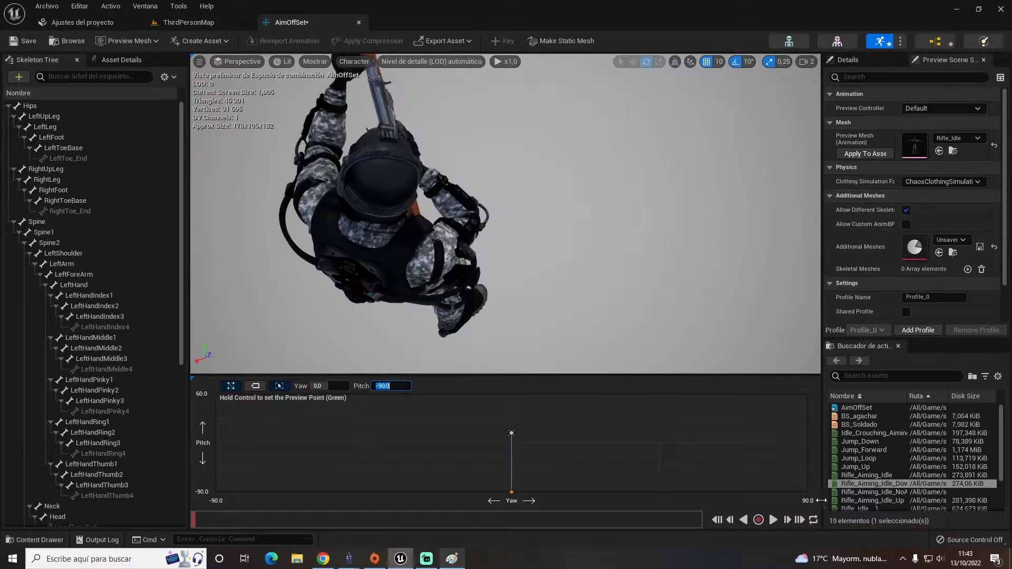
pyautogui.moveTo(870, 501); pyautogui.dragTo(509, 400)
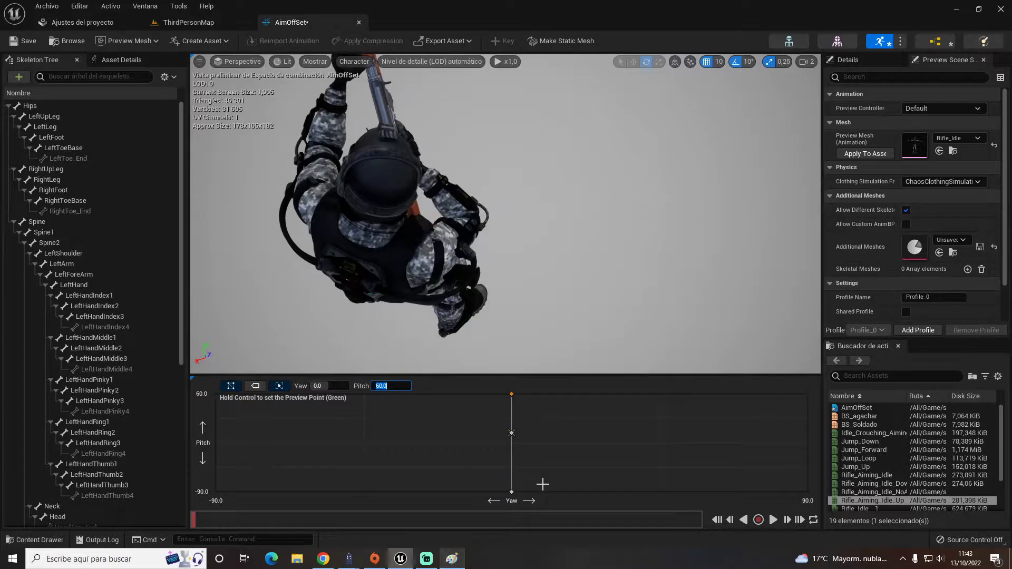
# Step: Move the preview point across the grid to test the aim blend
pyautogui.keyDown('ctrl'); pyautogui.click(540, 423); pyautogui.keyUp('ctrl')
pyautogui.moveTo(540, 422)
pyautogui.keyDown('ctrl'); pyautogui.mouseDown()
pyautogui.moveTo(516, 485)
pyautogui.moveTo(529, 423)
pyautogui.moveTo(522, 409)
pyautogui.mouseUp(); pyautogui.keyUp('ctrl')
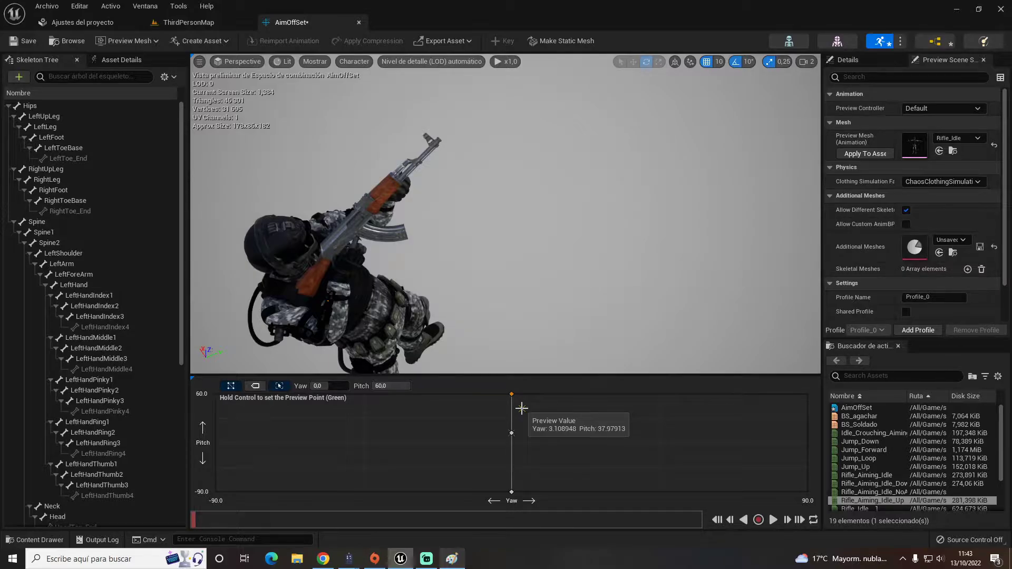
pyautogui.moveTo(522, 409)
pyautogui.keyDown('ctrl'); pyautogui.mouseDown()
pyautogui.moveTo(516, 452)
pyautogui.moveTo(519, 385)
pyautogui.mouseUp(); pyautogui.keyUp('ctrl')
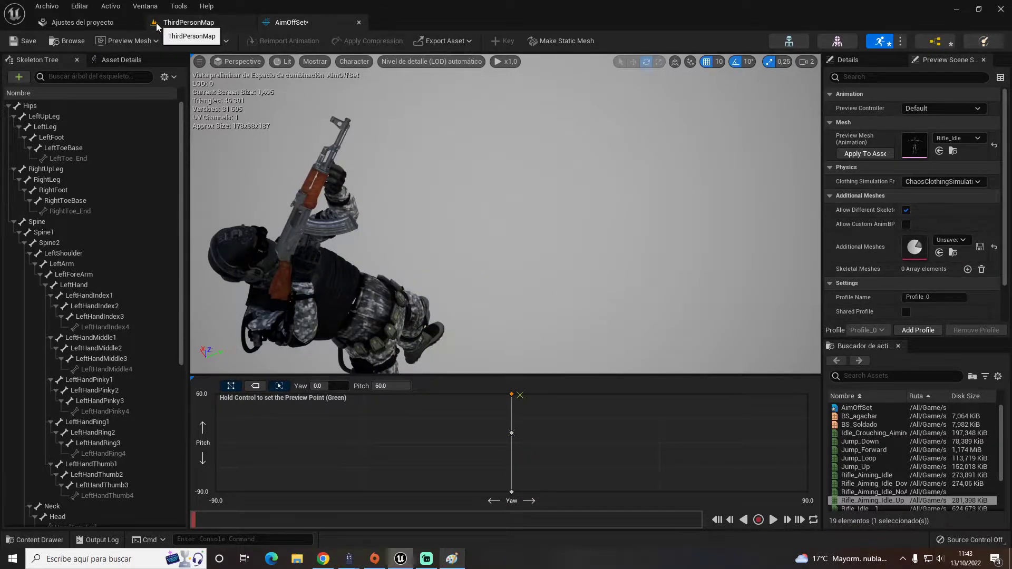
pyautogui.click(37, 540)
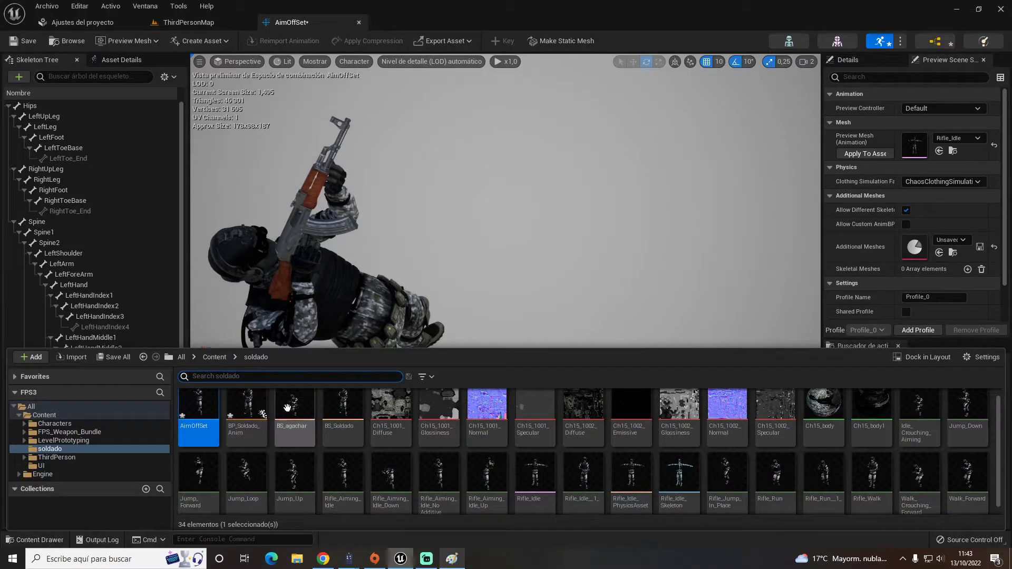
# Step: Add an AimOffSet player node to BP_Soldado_Anim's AnimGraph
pyautogui.click(251, 421)
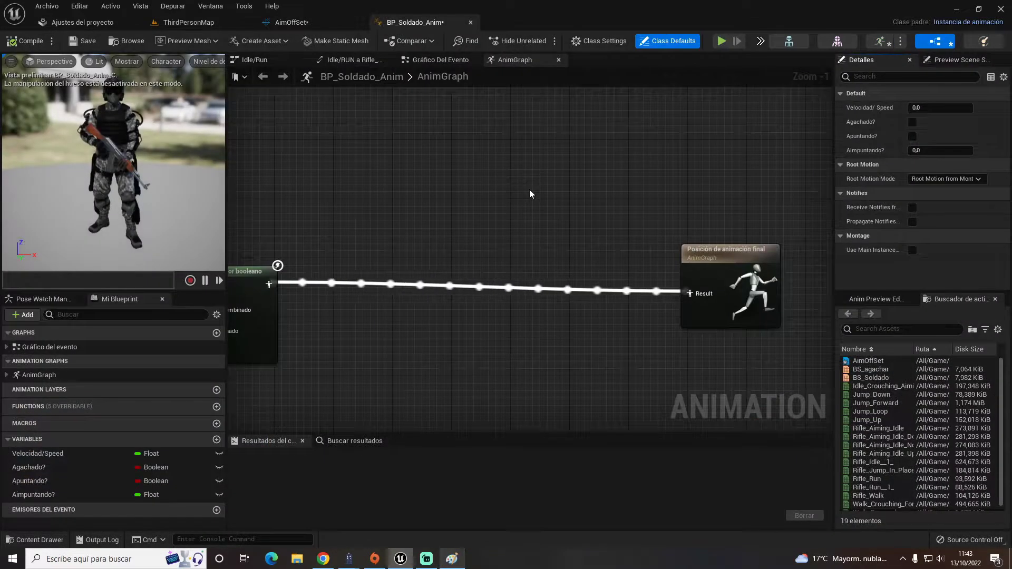
pyautogui.moveTo(529, 189); pyautogui.dragTo(572, 176, button='right')
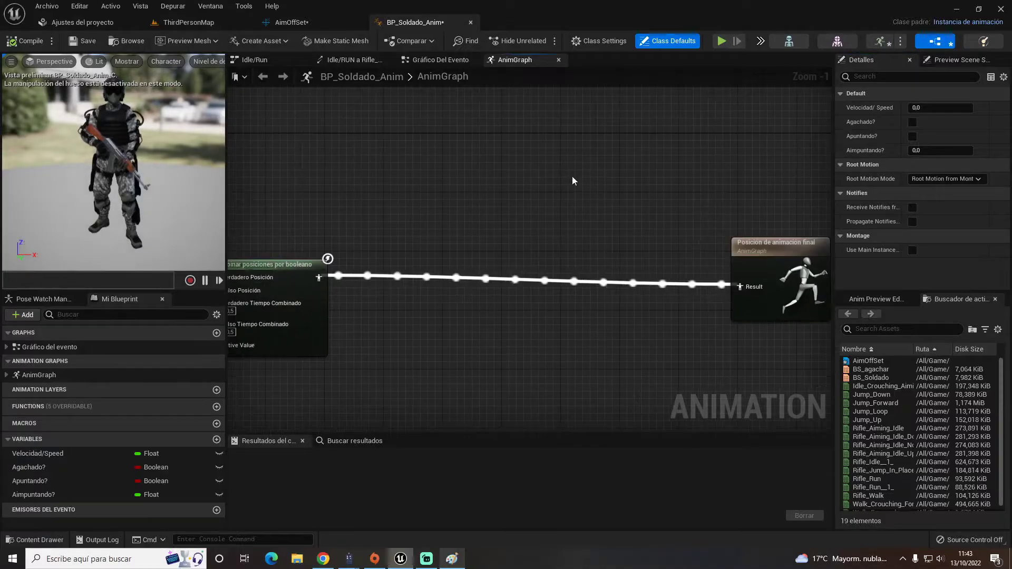
pyautogui.scroll(-2, 475, 195)
pyautogui.moveTo(450, 203); pyautogui.dragTo(461, 209, button='right')
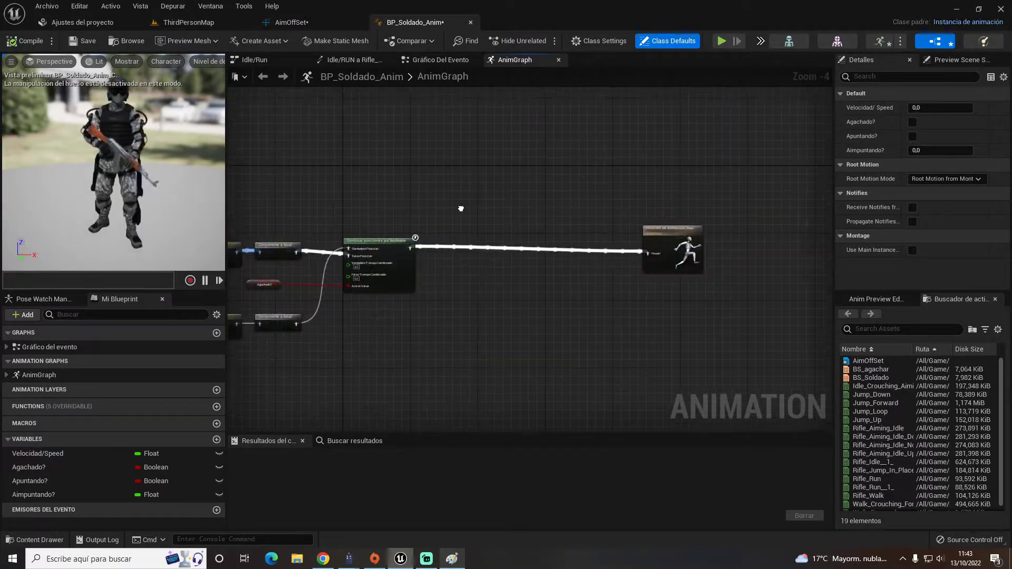
pyautogui.scroll(2, 448, 269)
pyautogui.scroll(1, 369, 238)
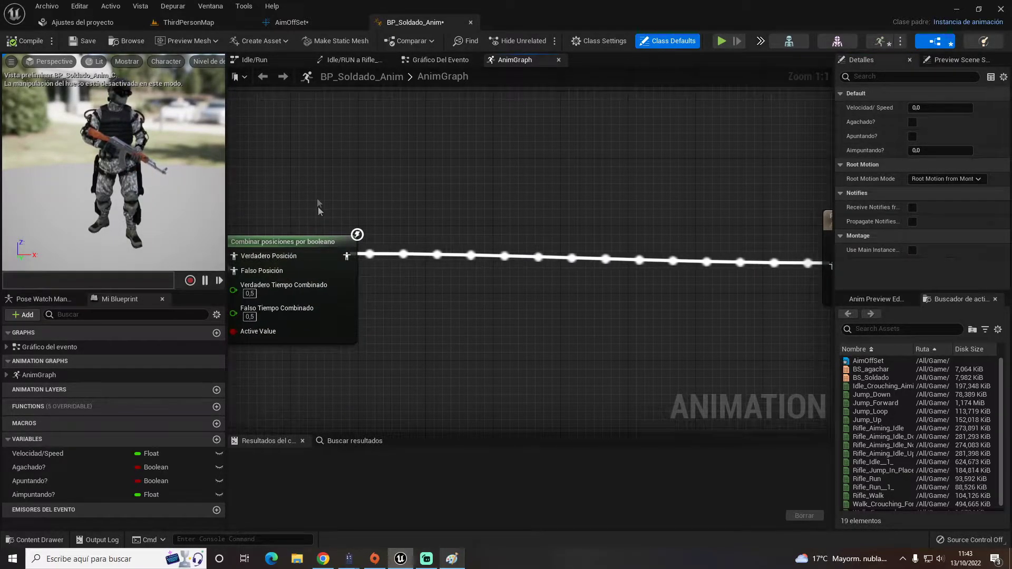
pyautogui.scroll(1, 343, 203)
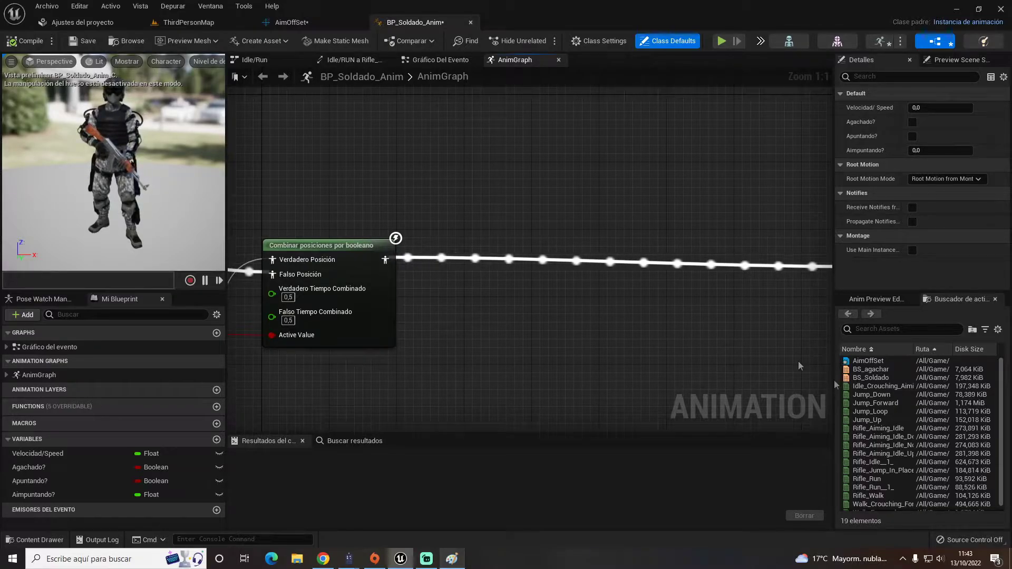
pyautogui.moveTo(891, 362); pyautogui.dragTo(526, 136)
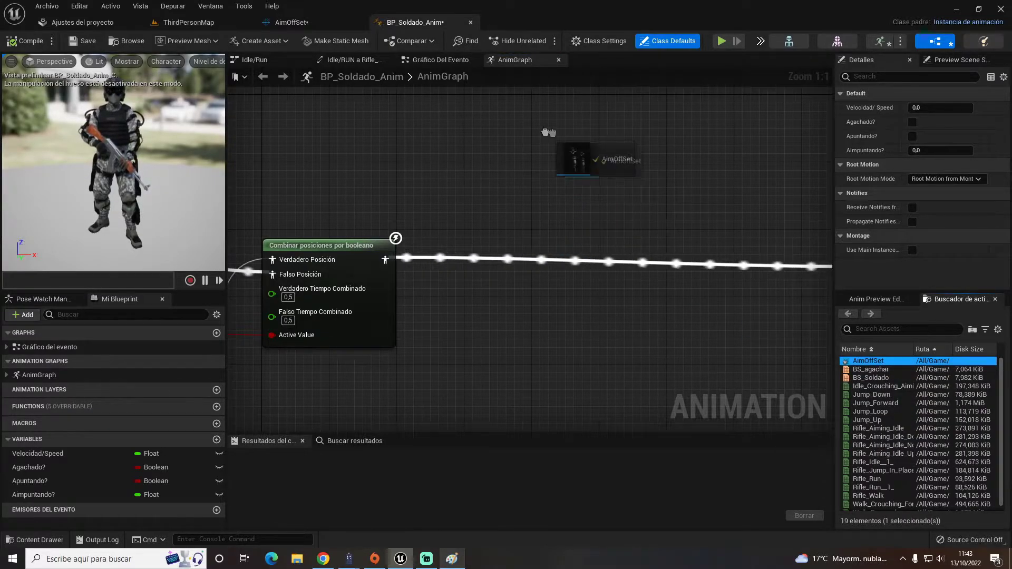
# Step: Promote the AimOffSet node's Yaw and Pitch inputs to variables
pyautogui.rightClick(542, 160)
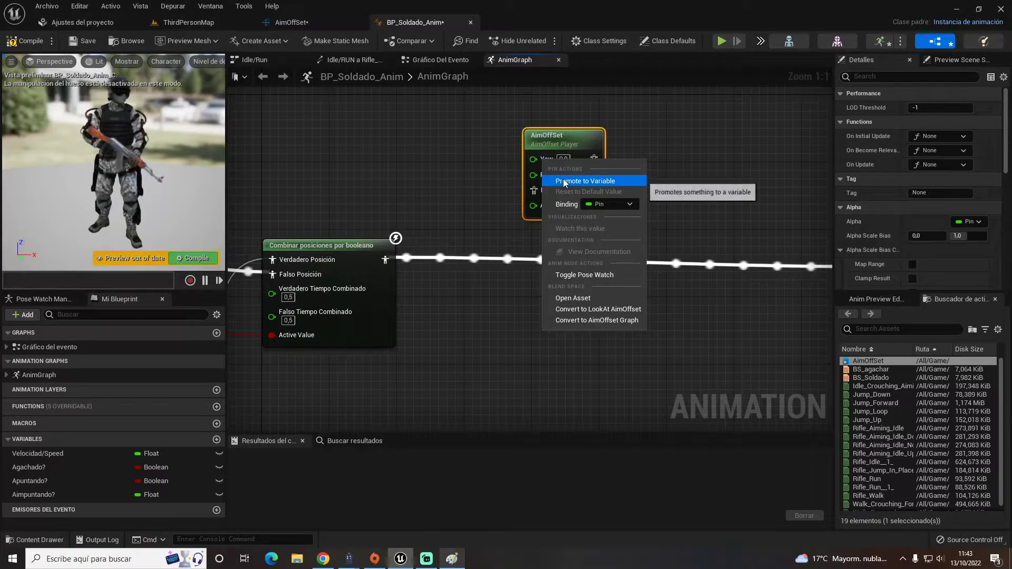
pyautogui.click(591, 180)
pyautogui.press('Return')
pyautogui.rightClick(551, 176)
pyautogui.click(576, 191)
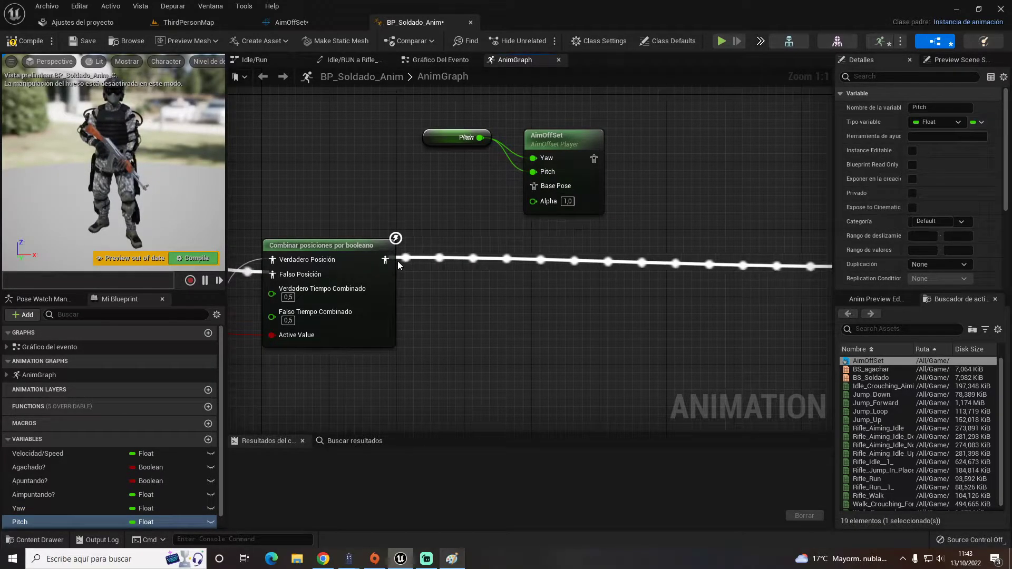
# Step: Duplicate the Blend Poses by bool node
pyautogui.rightClick(554, 289)
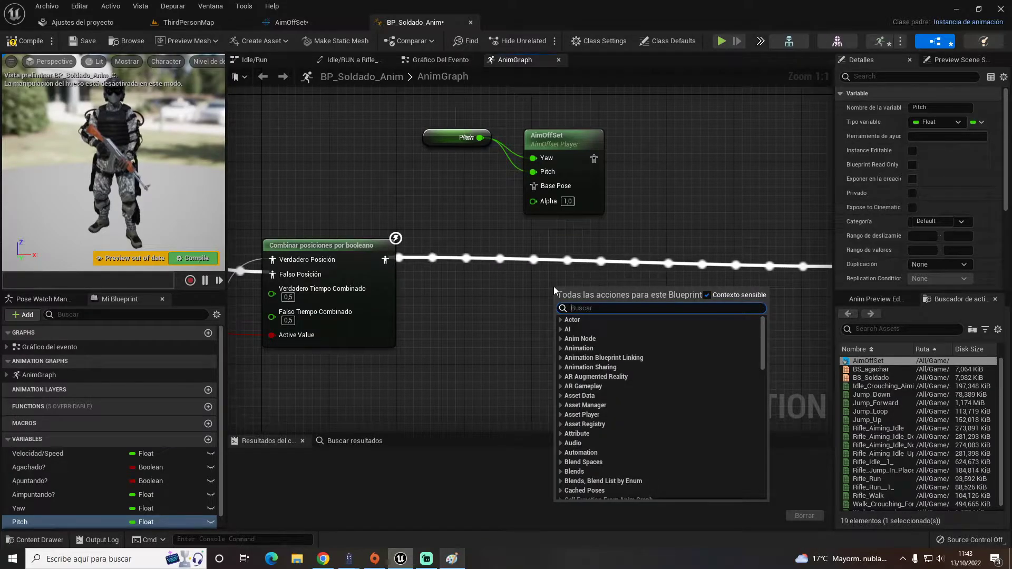
pyautogui.write('combinar posi')
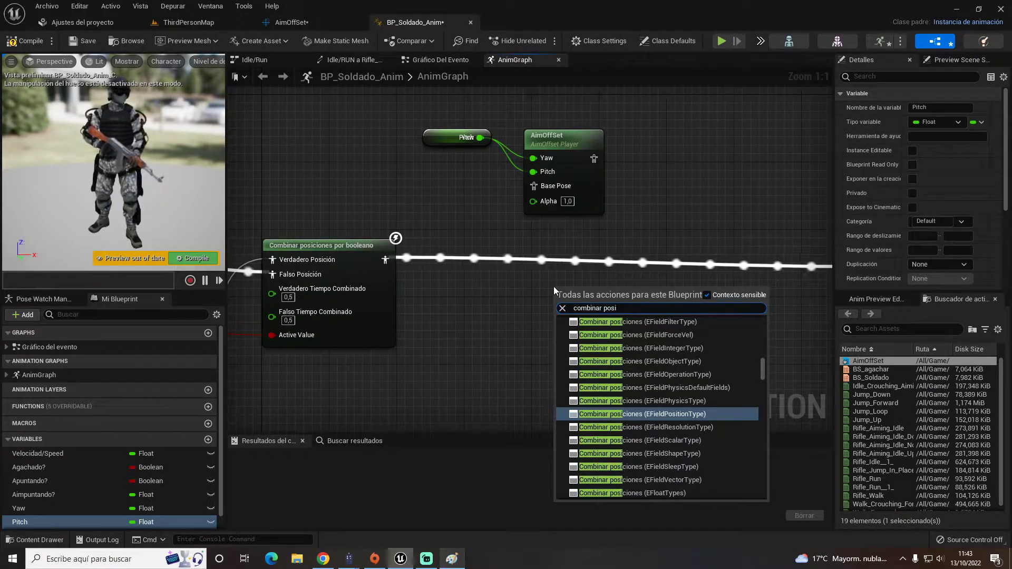
pyautogui.write('cion')
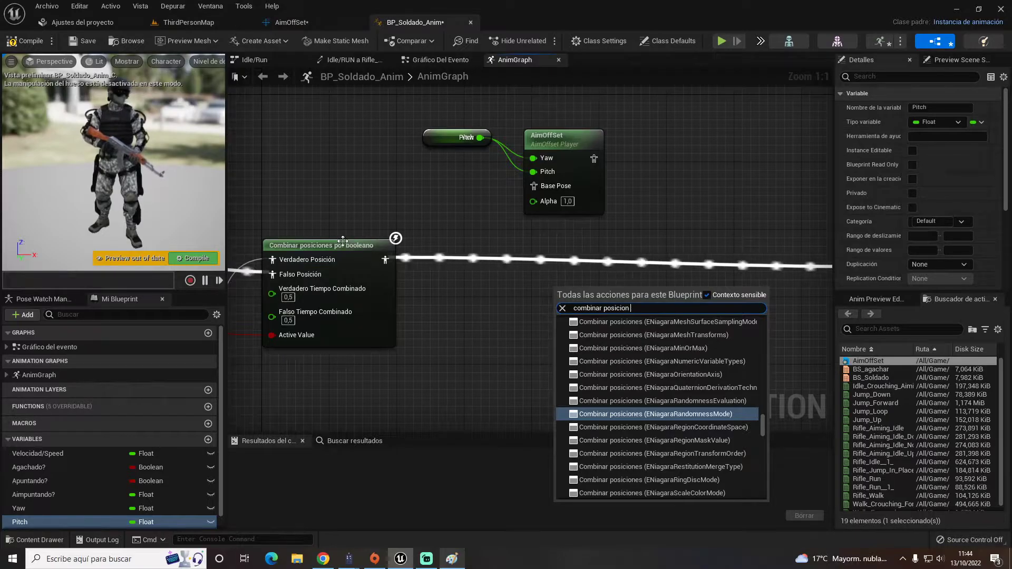
pyautogui.click(343, 241)
pyautogui.hotkey('ctrl', 'c')
pyautogui.hotkey('ctrl', 'v')
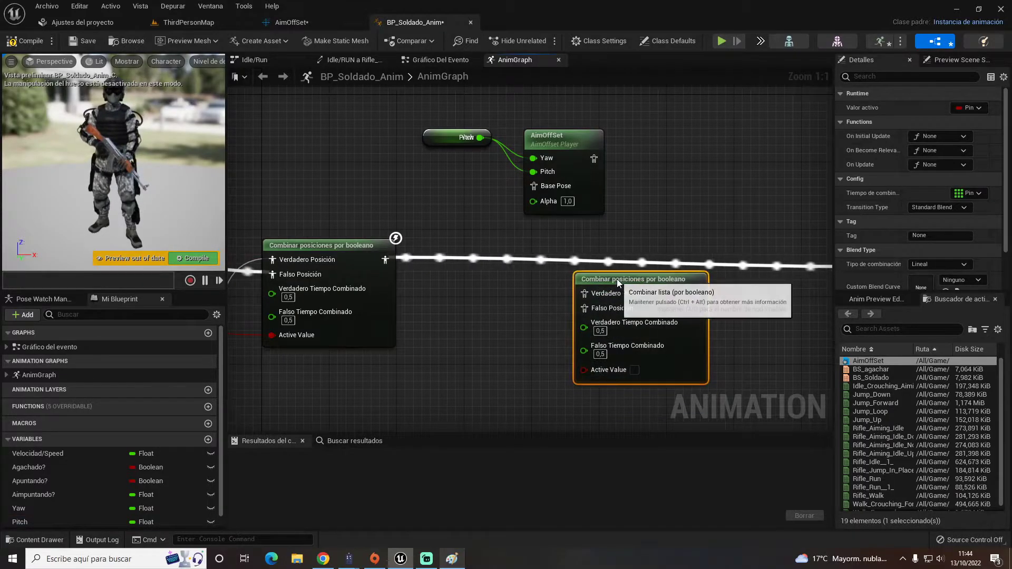
# Step: Wire AimOffSet to True Pose, Get Apuntando? to Active Value, and the output to Result
pyautogui.moveTo(594, 158)
pyautogui.mouseDown()
pyautogui.moveTo(586, 293)
pyautogui.moveTo(385, 260)
pyautogui.mouseUp()
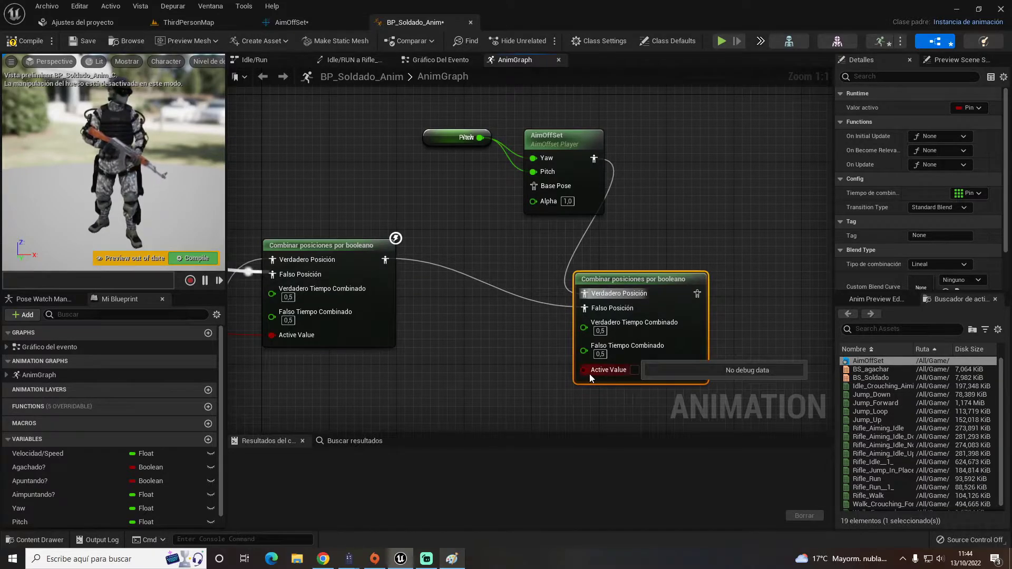
pyautogui.moveTo(589, 375); pyautogui.dragTo(357, 385)
pyautogui.write('apun')
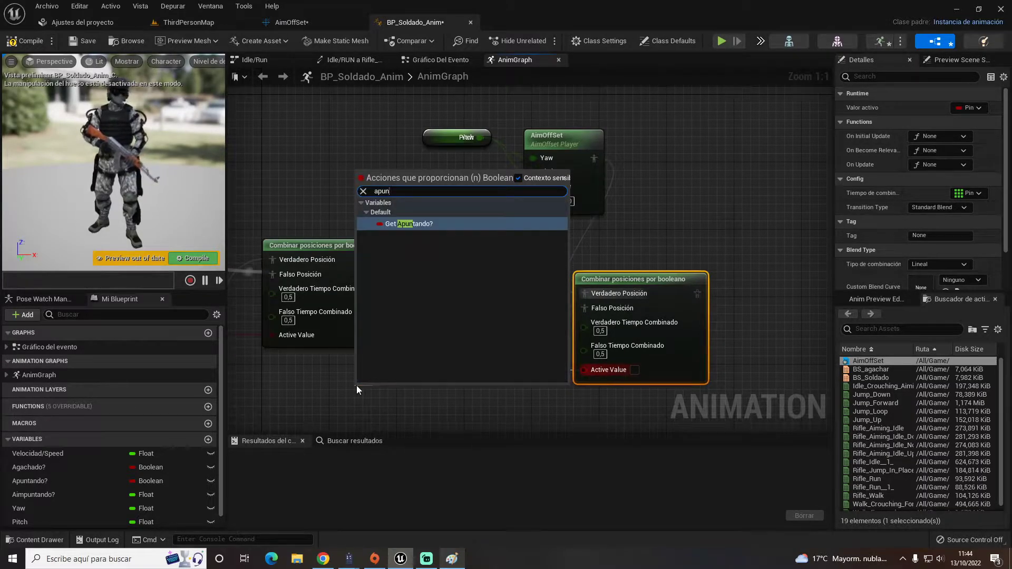
pyautogui.press('Return')
pyautogui.moveTo(346, 378); pyautogui.dragTo(244, 393, button='right')
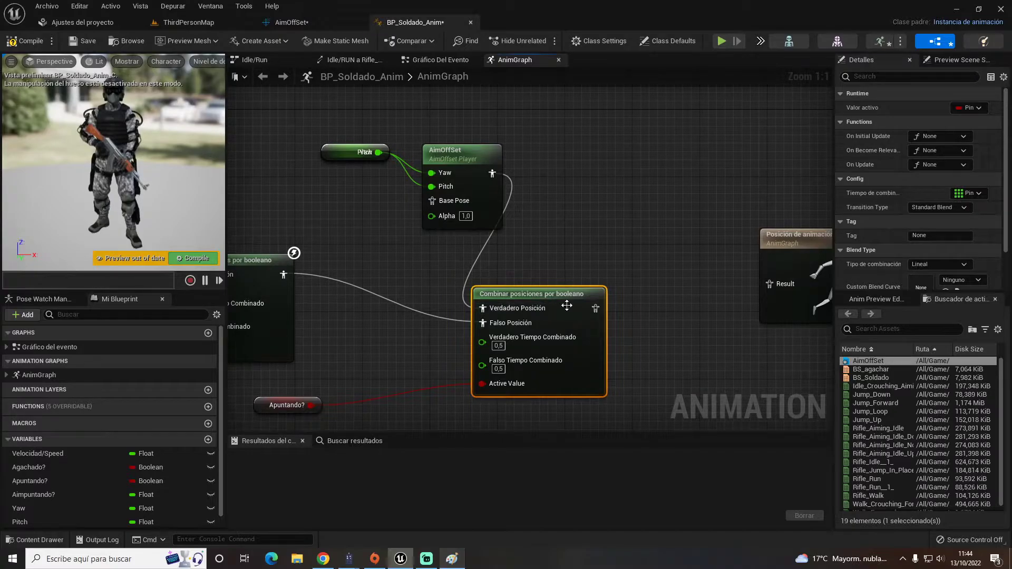
pyautogui.moveTo(603, 309); pyautogui.dragTo(766, 285)
pyautogui.moveTo(541, 292); pyautogui.dragTo(557, 267)
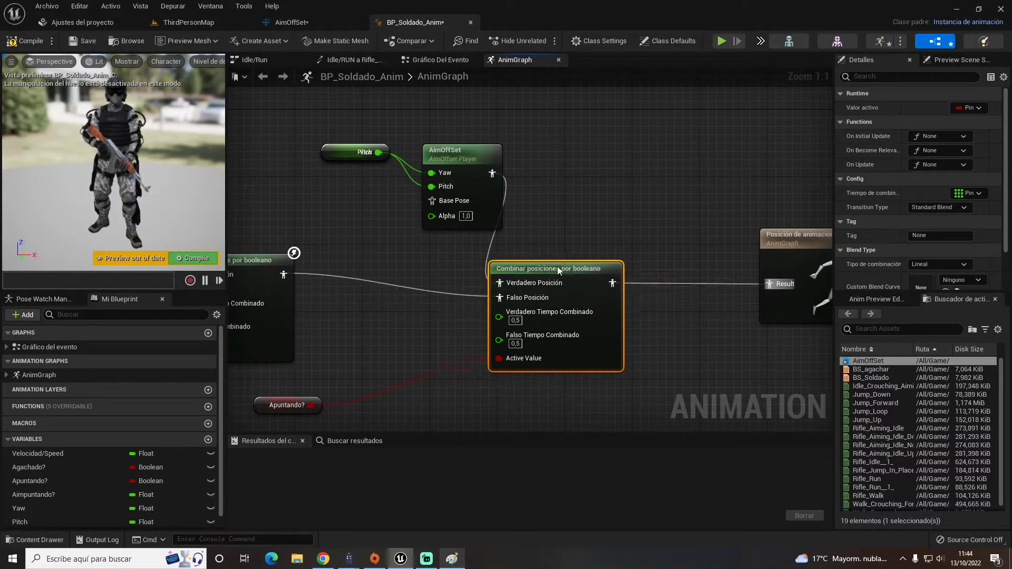
# Step: Compile the animation blueprint and tidy the AimOffSet node's position
pyautogui.click(201, 257)
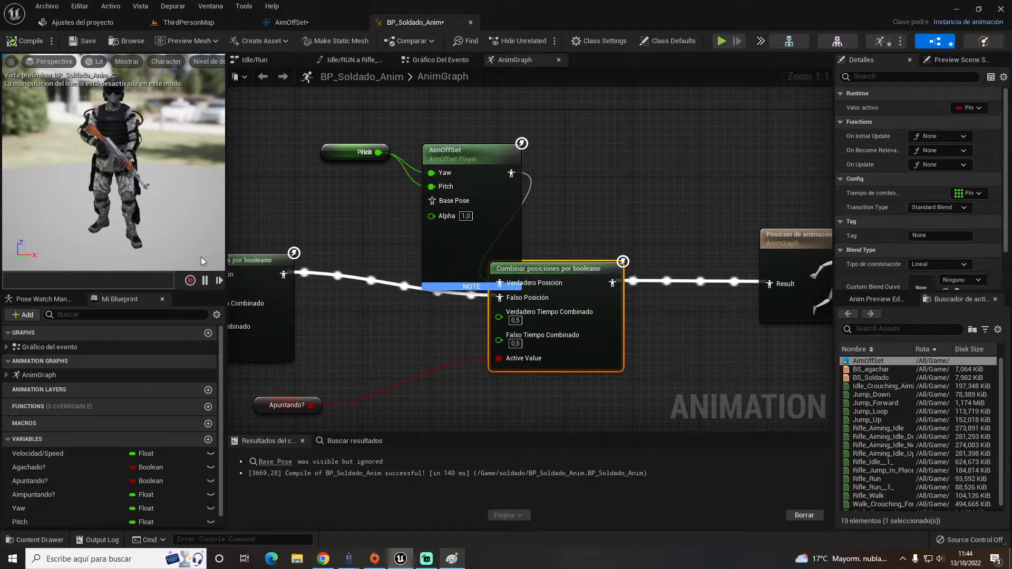
pyautogui.moveTo(467, 180); pyautogui.dragTo(458, 171)
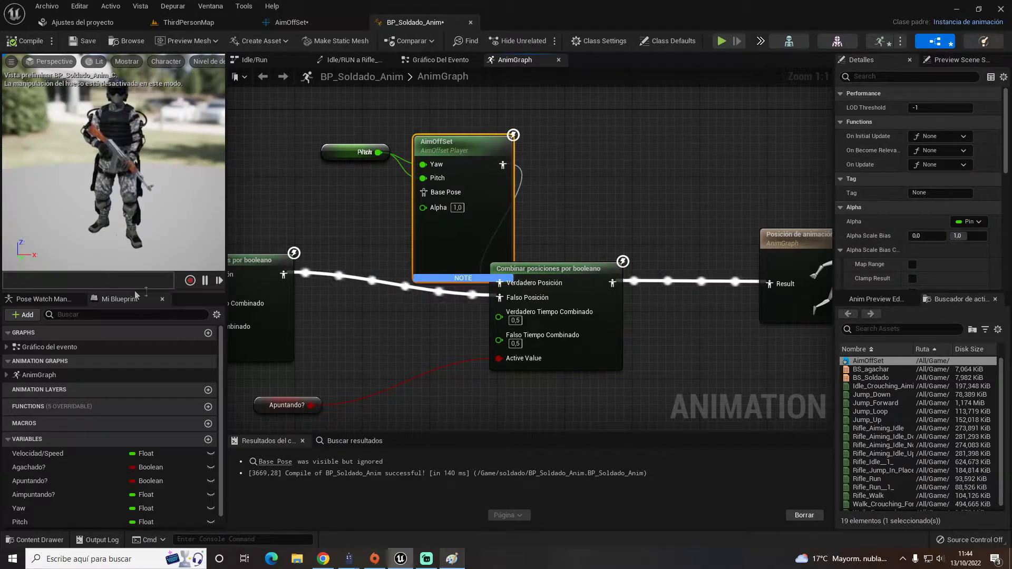
pyautogui.click(436, 59)
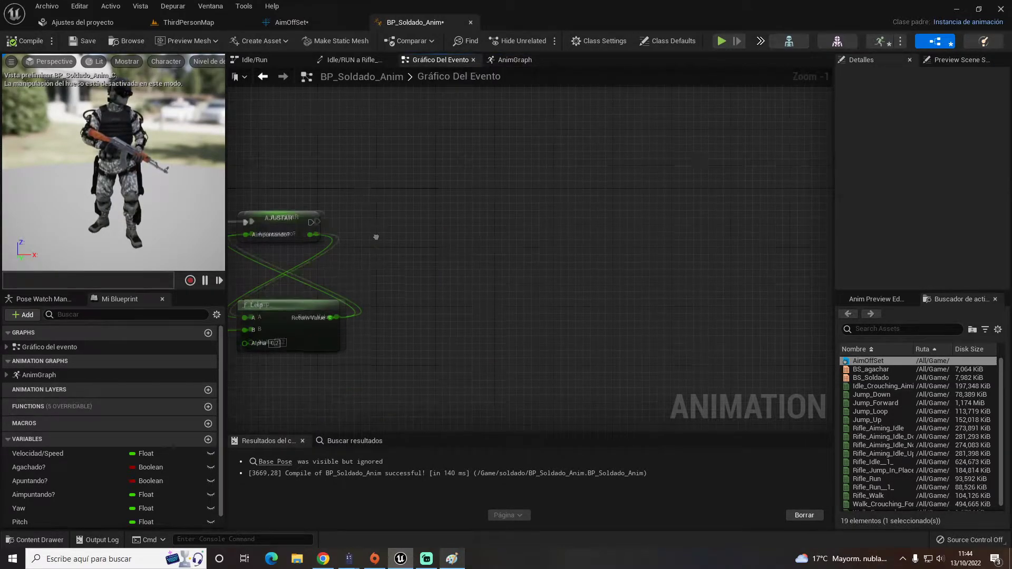
# Step: Add a Bifurcar branch after AJUSTAR with Get Apuntando? as its Condition
pyautogui.moveTo(303, 236); pyautogui.dragTo(427, 234, button='right')
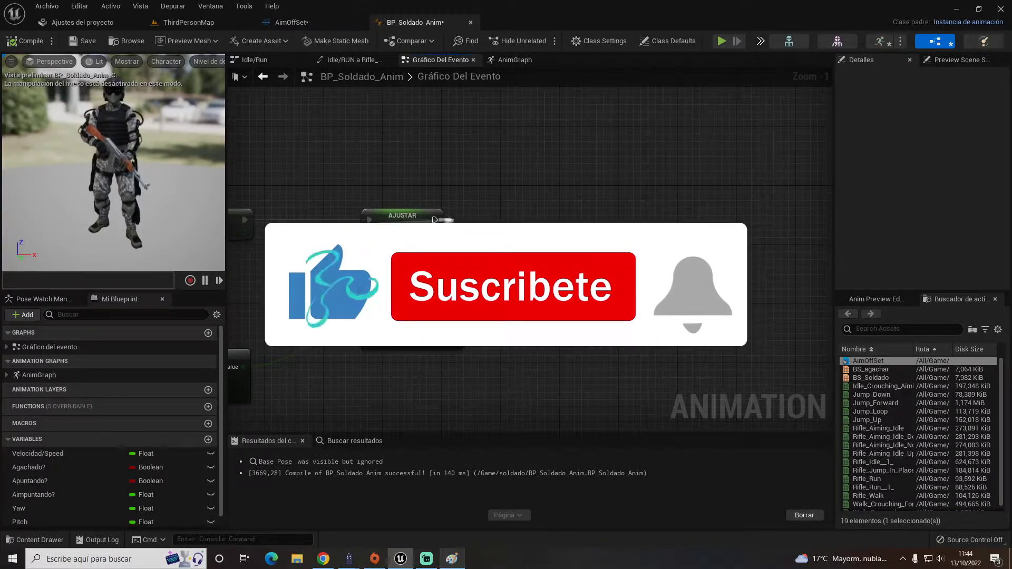
pyautogui.rightClick(560, 235)
pyautogui.click(610, 411)
pyautogui.moveTo(568, 262); pyautogui.dragTo(484, 272)
pyautogui.write('apunt')
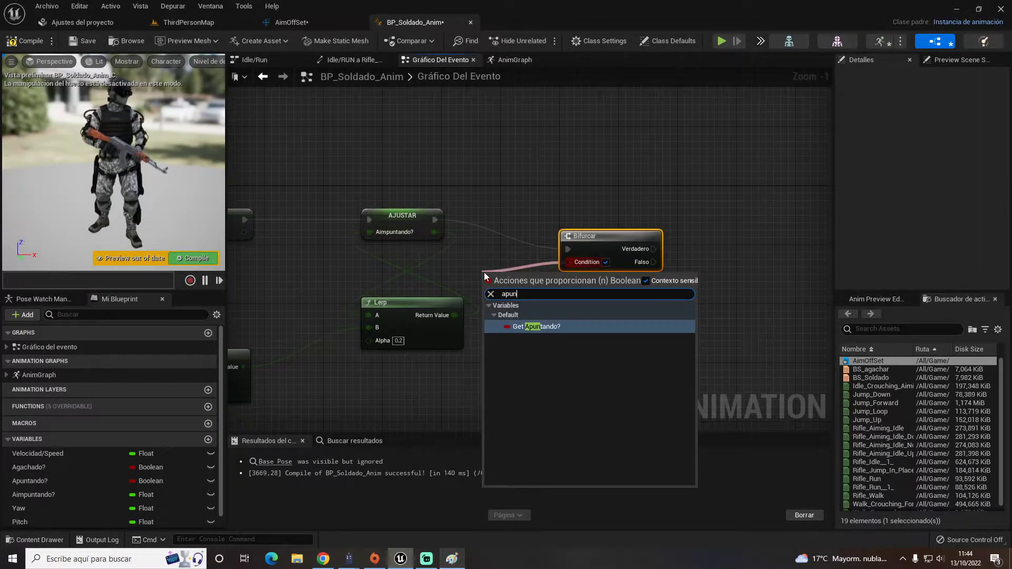
pyautogui.press('Return')
# Step: Add a new empty function, Función Nueva 0, to the blueprint
pyautogui.moveTo(644, 249); pyautogui.dragTo(705, 247)
pyautogui.write('aim')
pyautogui.press('Down')
pyautogui.press('Down')
pyautogui.press('Down')
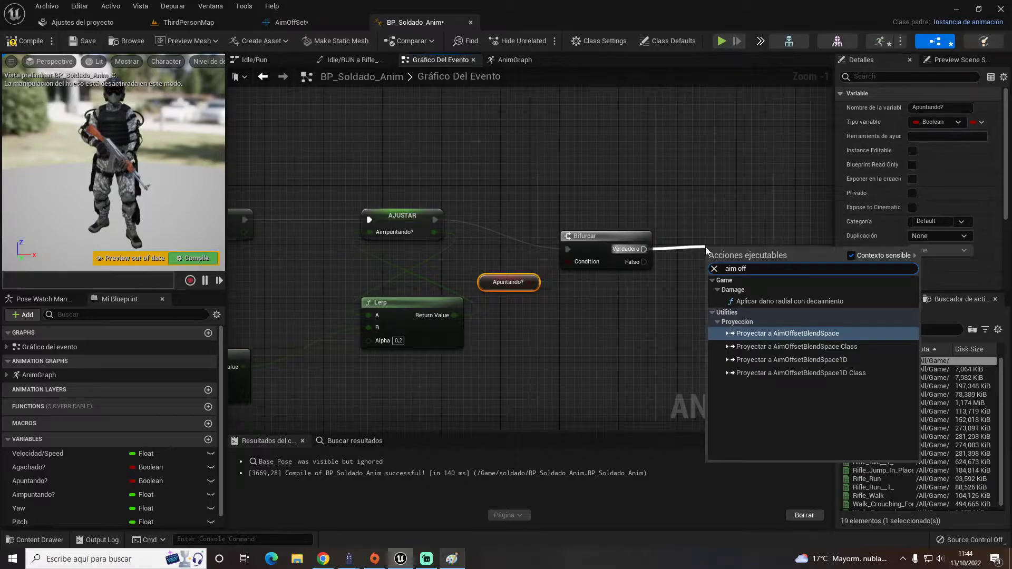
pyautogui.click(621, 152)
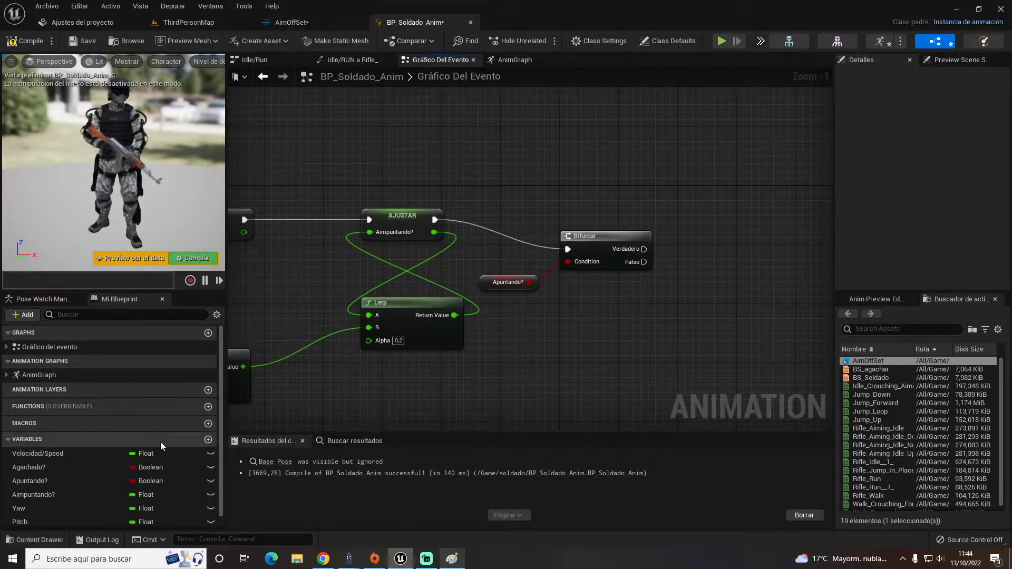
pyautogui.click(210, 408)
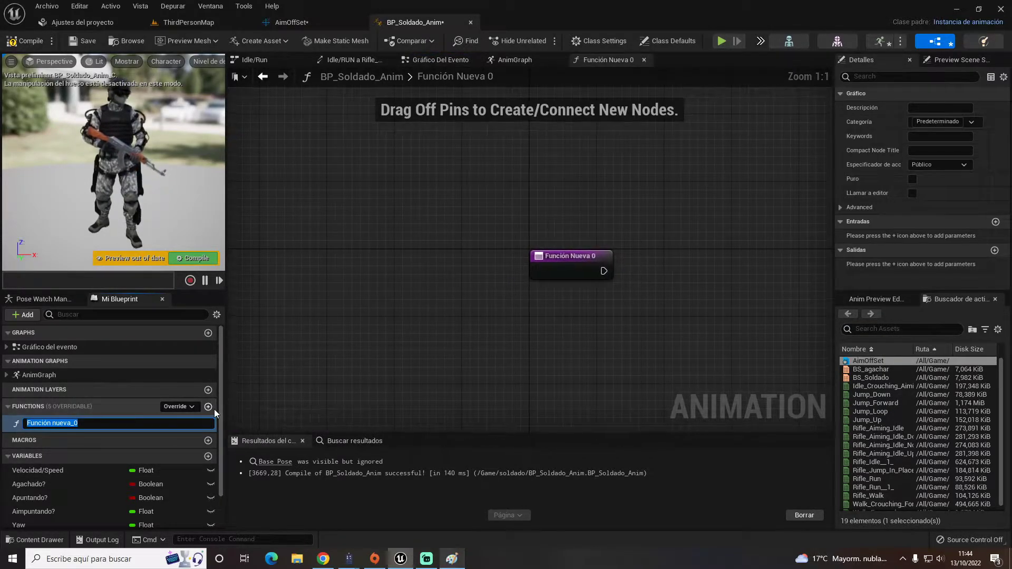
# Step: Name the function AimOffSet and call it from the Bifurcar branch's true output
pyautogui.write('AimOffSet')
pyautogui.press('Return')
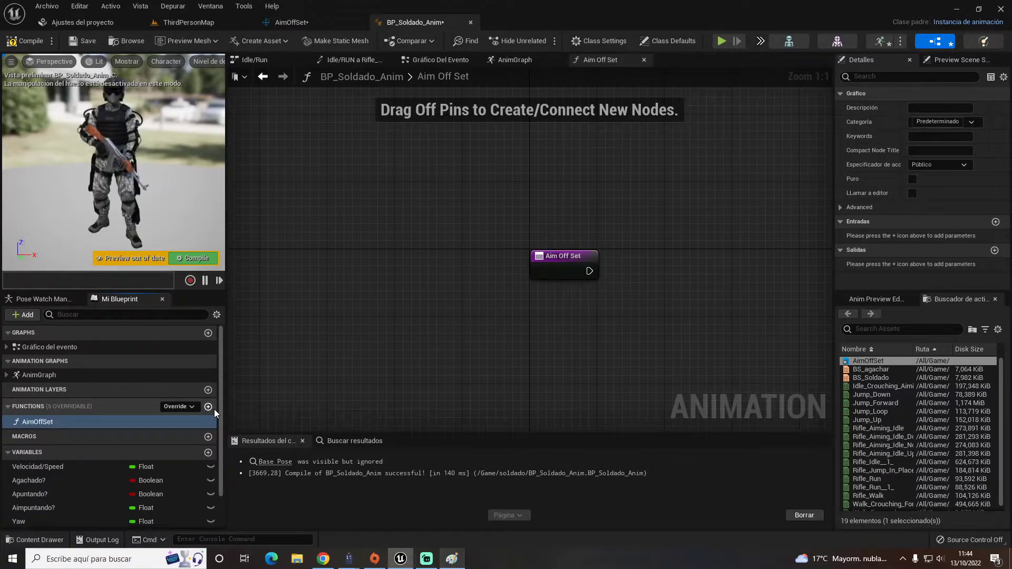
pyautogui.click(459, 60)
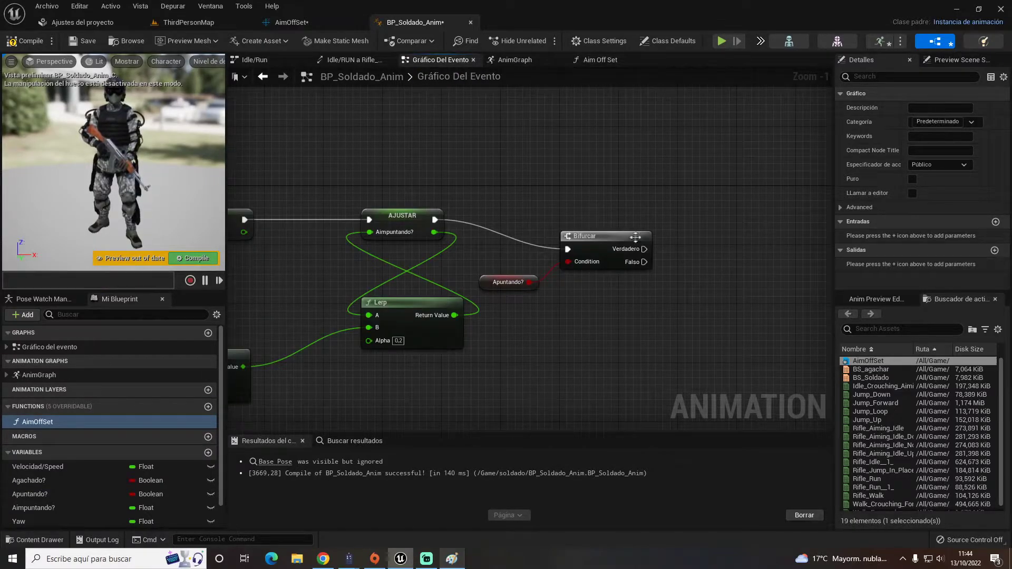
pyautogui.moveTo(644, 249); pyautogui.dragTo(683, 240)
pyautogui.write('aimof')
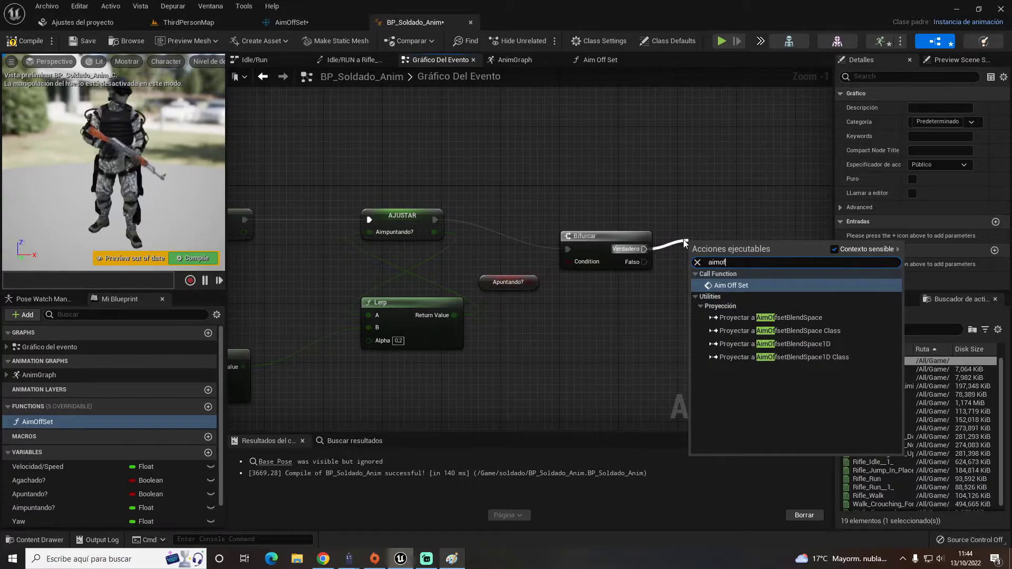
pyautogui.press('Return')
# Step: Compile and save BP_Soldado_Anim, then go to the Aim Off Set function graph
pyautogui.click(24, 41)
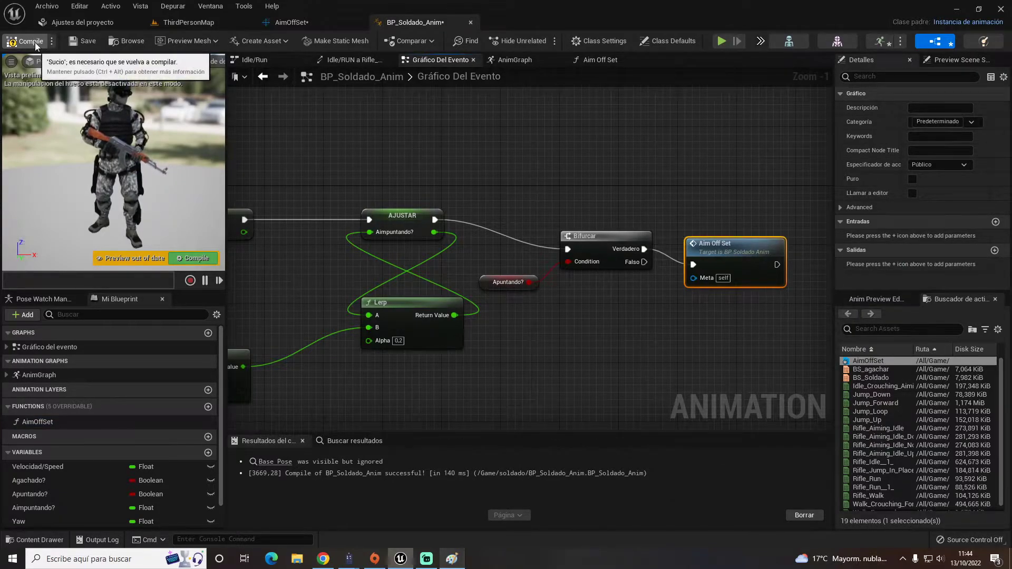
pyautogui.click(82, 44)
pyautogui.click(579, 61)
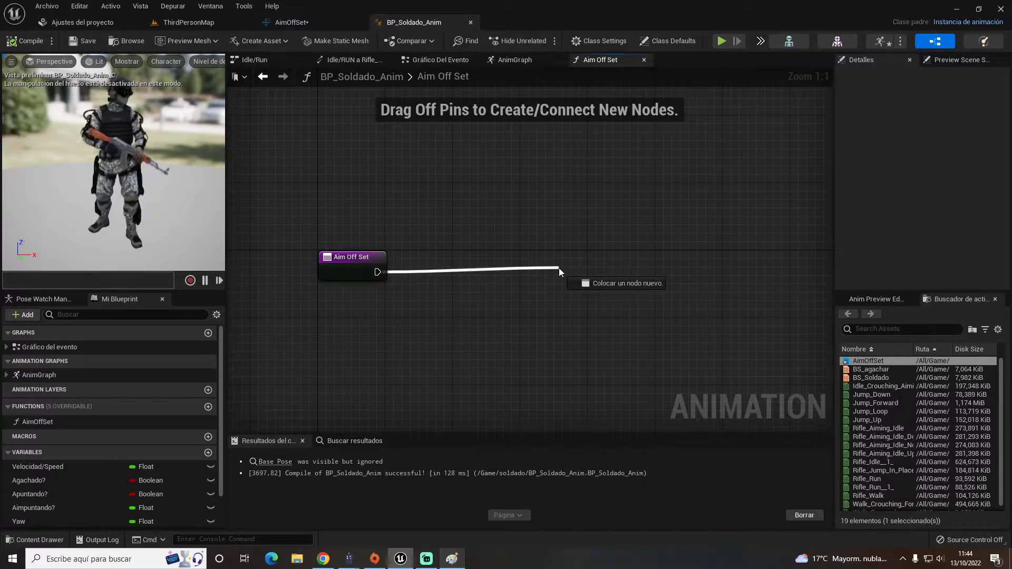
# Step: Cast Try Get Pawn Owner to BP_ThirdPersonCharacter from the function entry
pyautogui.moveTo(554, 268); pyautogui.dragTo(555, 267)
pyautogui.write('proyectar')
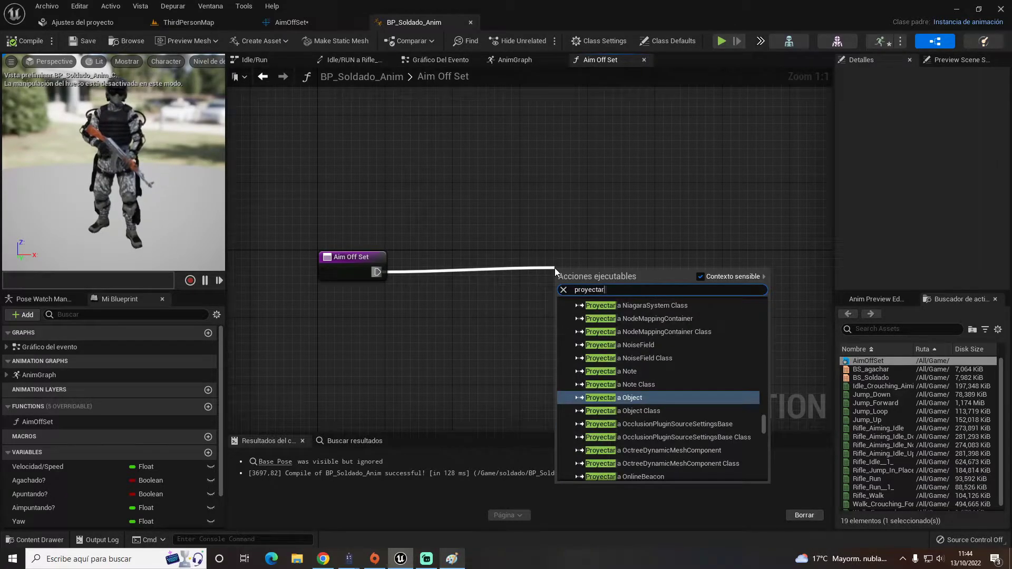
pyautogui.write(' thir')
pyautogui.press('Up')
pyautogui.press('Up')
pyautogui.press('Return')
pyautogui.moveTo(564, 303); pyautogui.dragTo(388, 311)
pyautogui.write('int')
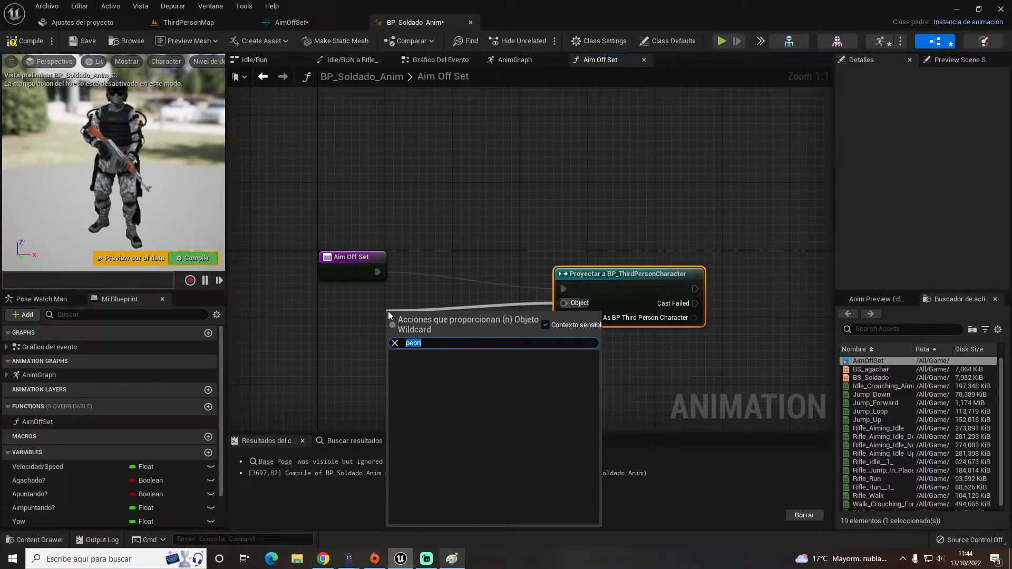
pyautogui.write('entar')
pyautogui.press('Return')
pyautogui.moveTo(679, 292); pyautogui.dragTo(458, 296, button='right')
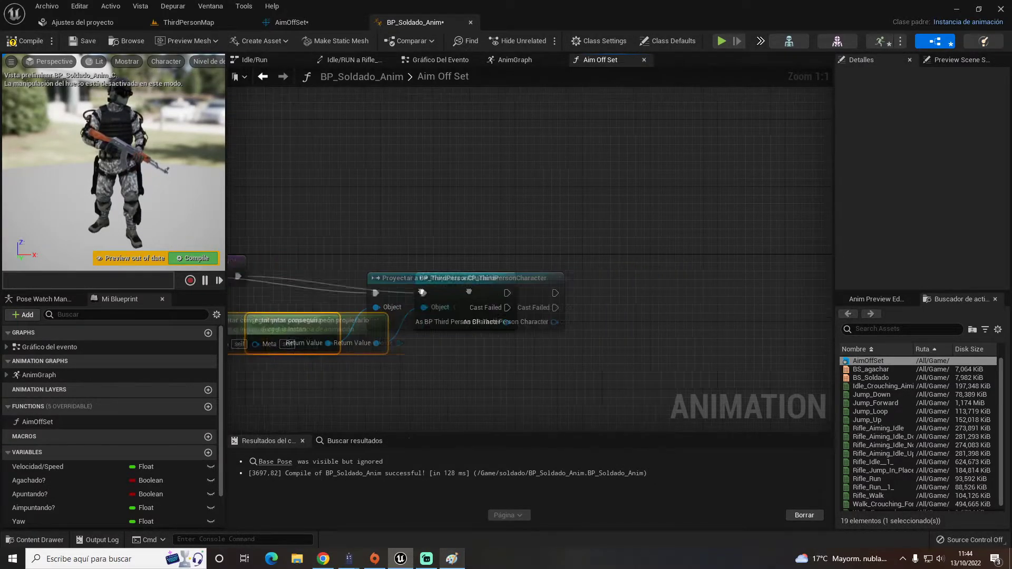
# Step: Add Pitch and Yaw setter nodes and wire the cast's exec output into the Pitch setter
pyautogui.moveTo(472, 298); pyautogui.dragTo(568, 261)
pyautogui.click(517, 243)
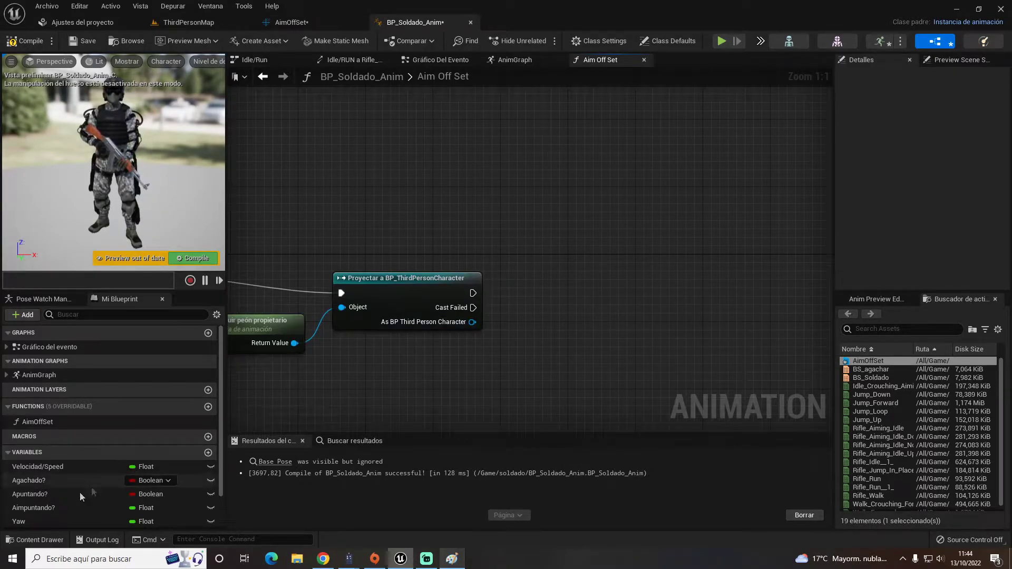
pyautogui.scroll(-2, 30, 508)
pyautogui.moveTo(21, 491); pyautogui.dragTo(545, 285)
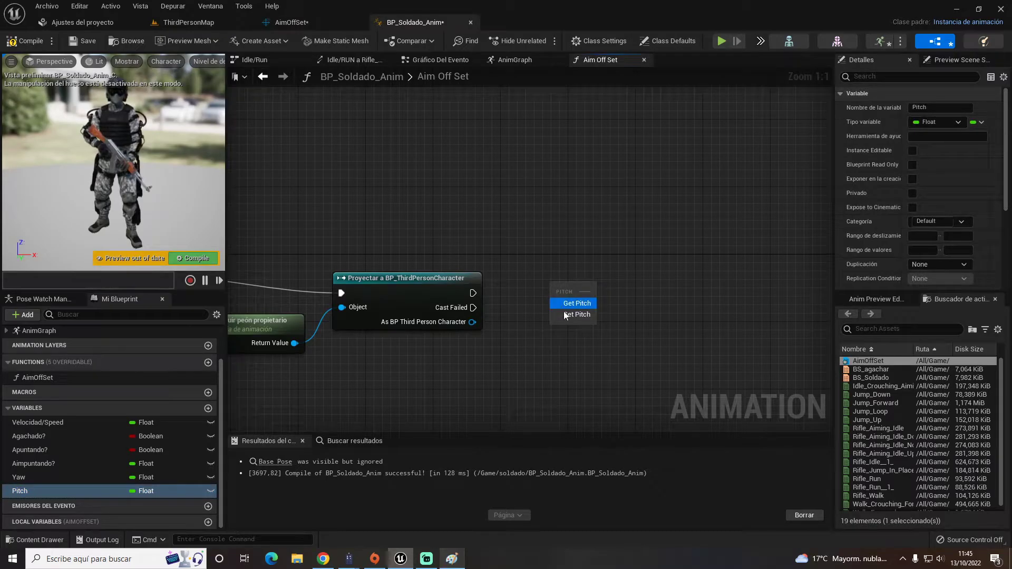
pyautogui.click(577, 305)
pyautogui.moveTo(19, 477); pyautogui.dragTo(637, 393)
pyautogui.click(612, 338)
pyautogui.moveTo(592, 284); pyautogui.dragTo(659, 251)
pyautogui.moveTo(473, 293); pyautogui.dragTo(630, 260)
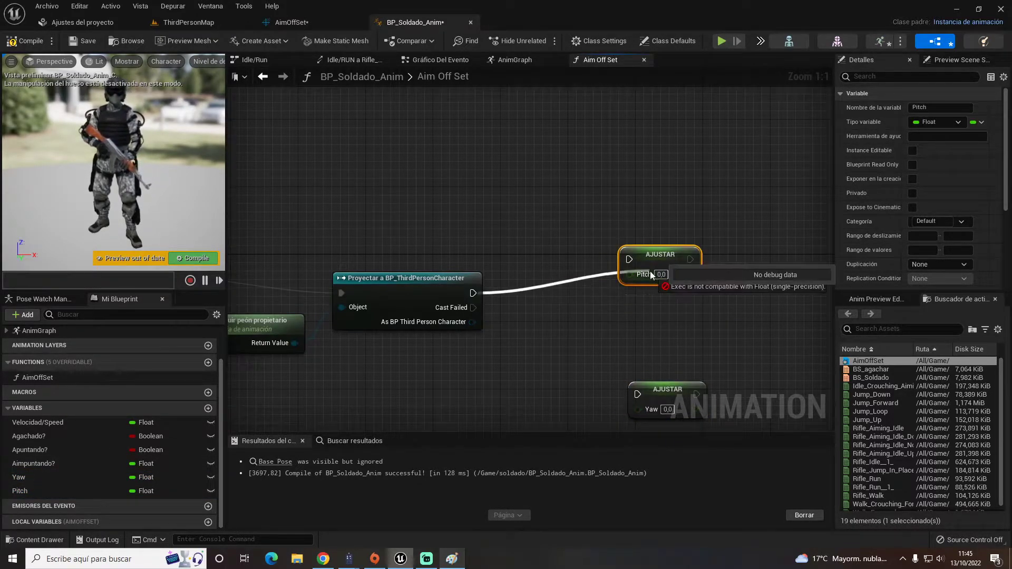
pyautogui.moveTo(678, 393)
pyautogui.mouseDown()
pyautogui.moveTo(754, 249)
pyautogui.moveTo(779, 258)
pyautogui.mouseUp()
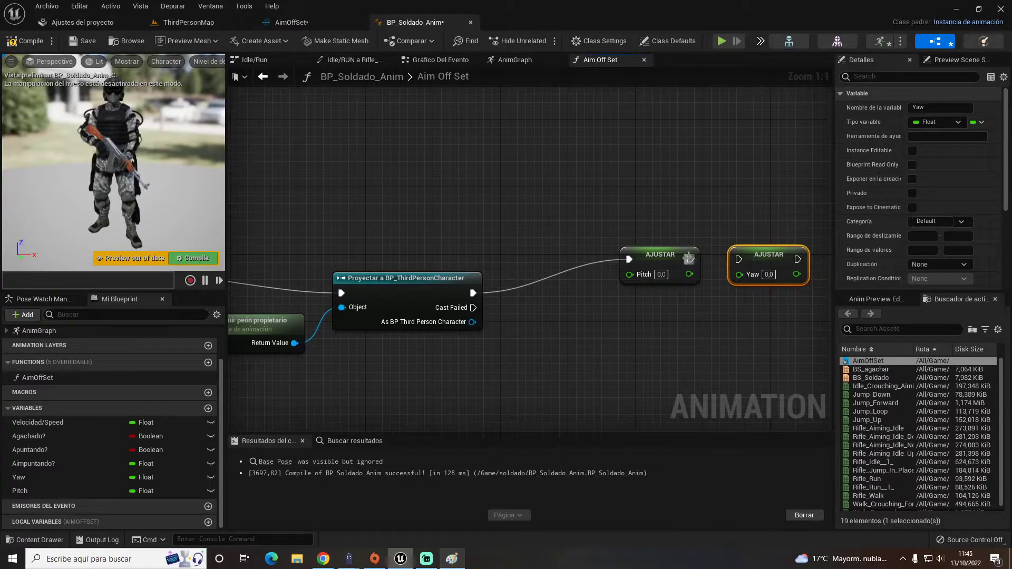
pyautogui.moveTo(473, 321); pyautogui.dragTo(551, 367)
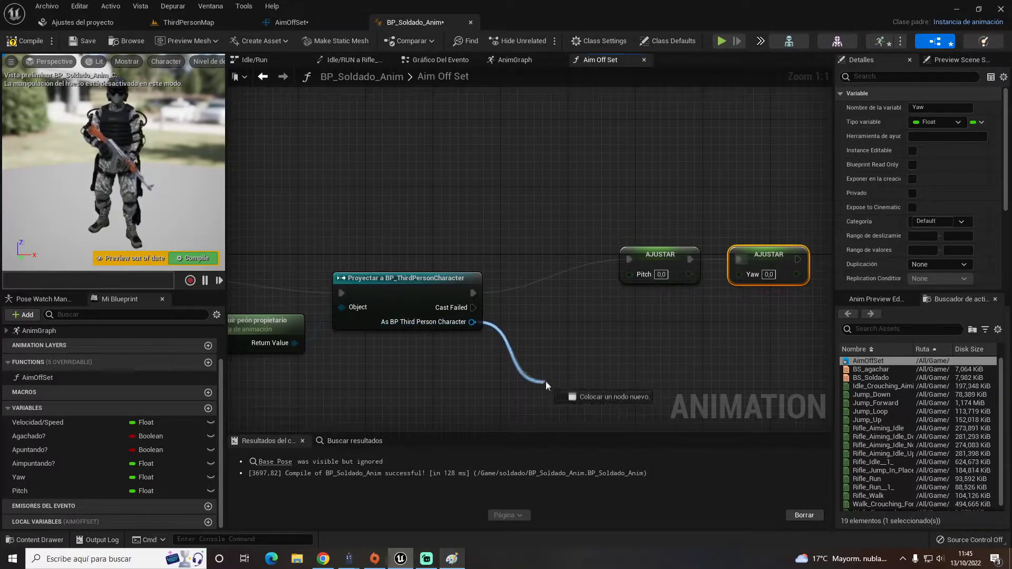
# Step: Get the character's control rotation and actor rotation
pyautogui.write('obt')
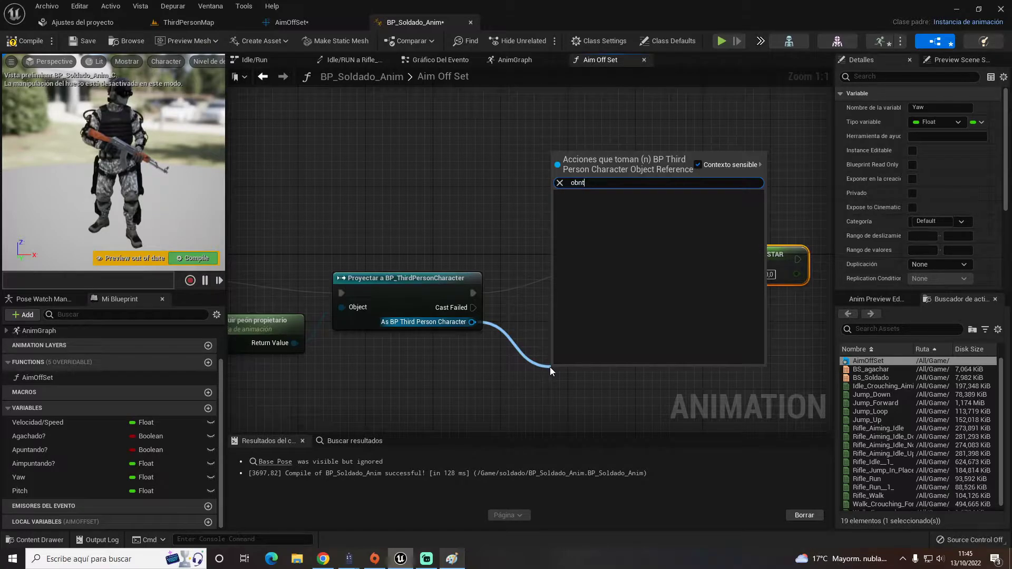
pyautogui.write('ener control')
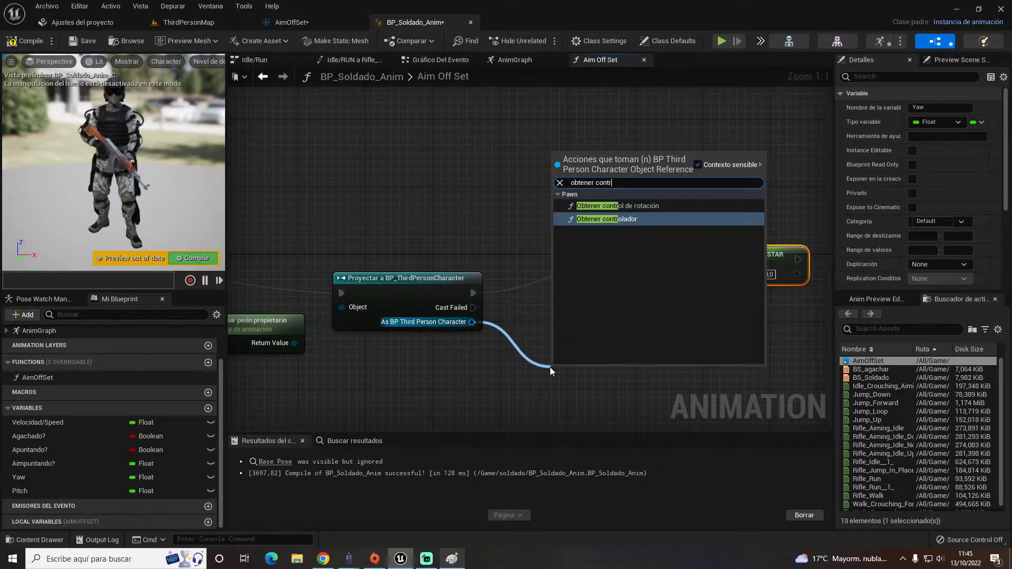
pyautogui.press('Return')
pyautogui.moveTo(472, 322); pyautogui.dragTo(542, 386)
pyautogui.write('ge')
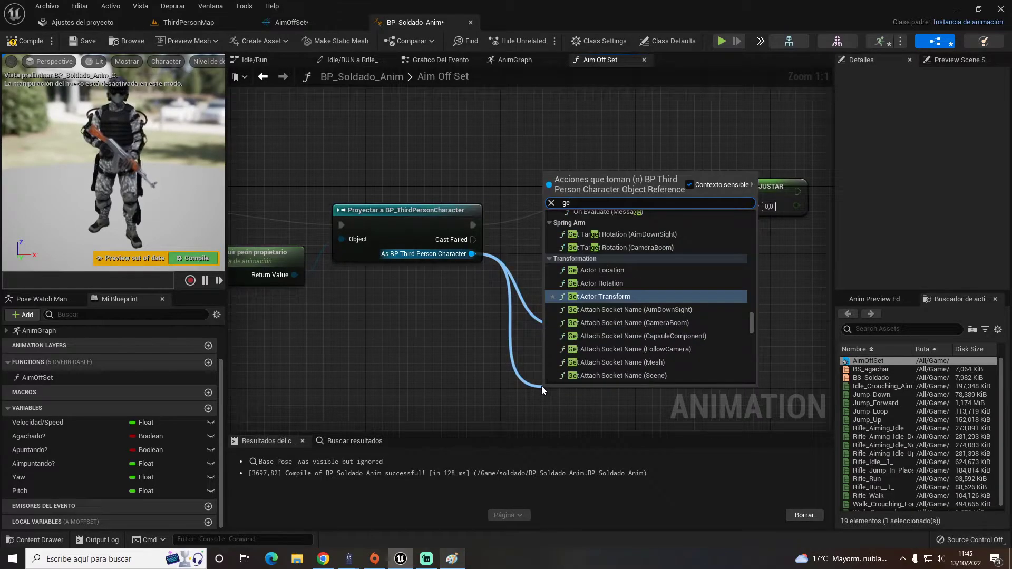
pyautogui.write('t actor rot')
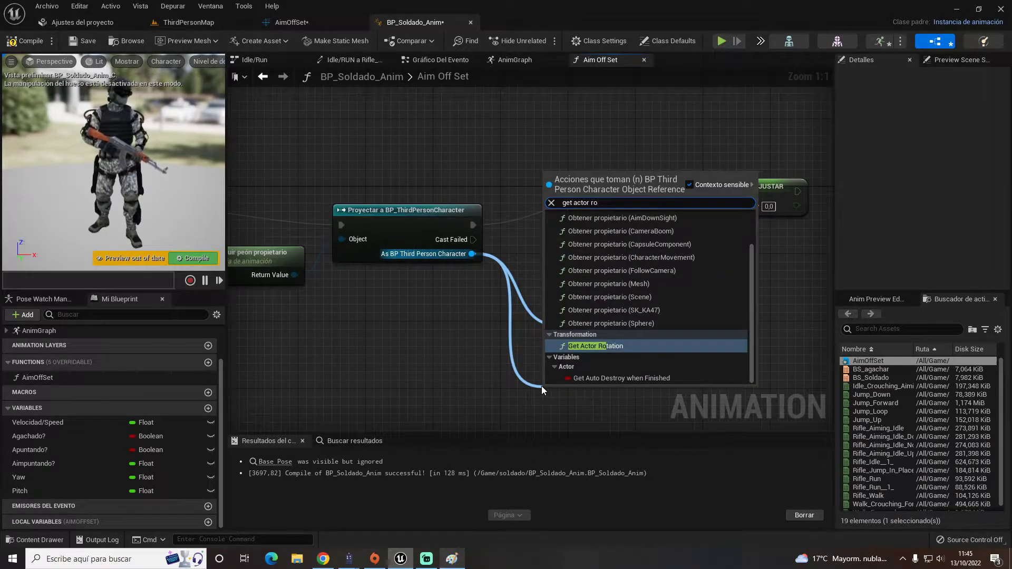
pyautogui.press('Return')
pyautogui.moveTo(560, 365); pyautogui.dragTo(593, 332)
# Step: Compute Delta (Rotator) of control versus actor rotation and break it with Break Rotator
pyautogui.moveTo(585, 298); pyautogui.dragTo(647, 290)
pyautogui.write('delta')
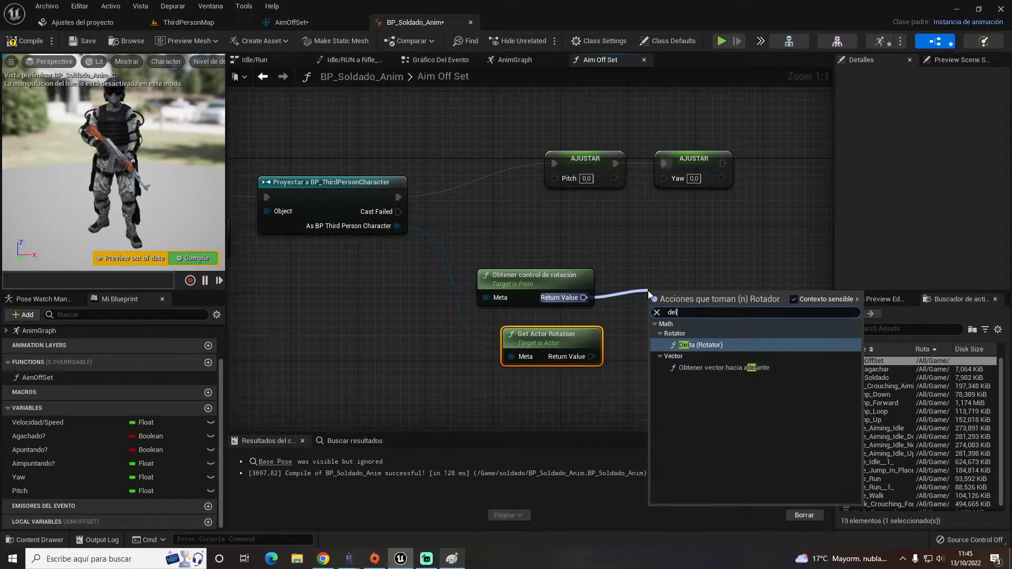
pyautogui.press('Return')
pyautogui.moveTo(591, 356); pyautogui.dragTo(655, 331)
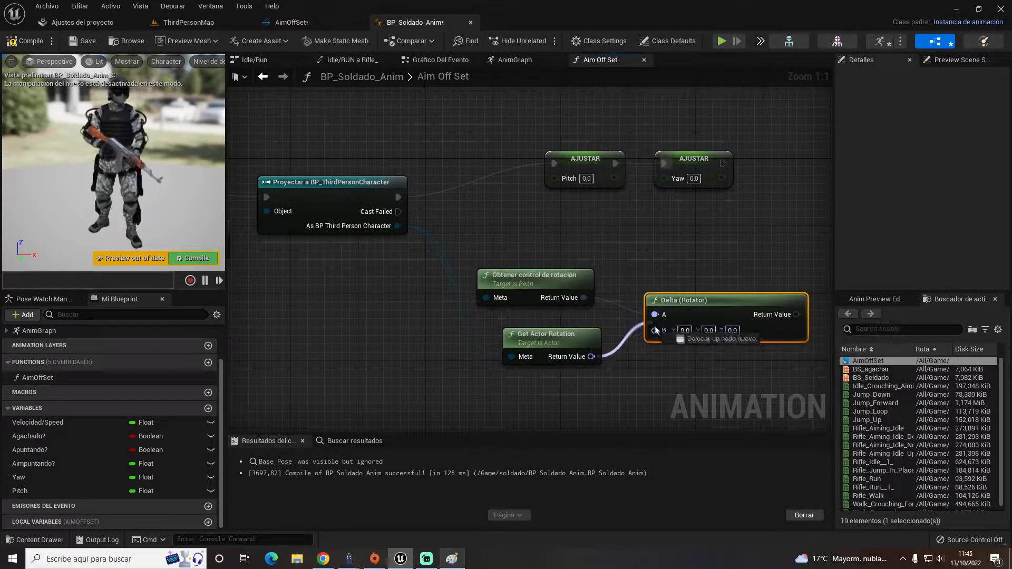
pyautogui.moveTo(737, 315); pyautogui.dragTo(564, 315, button='right')
pyautogui.moveTo(552, 314); pyautogui.dragTo(644, 292)
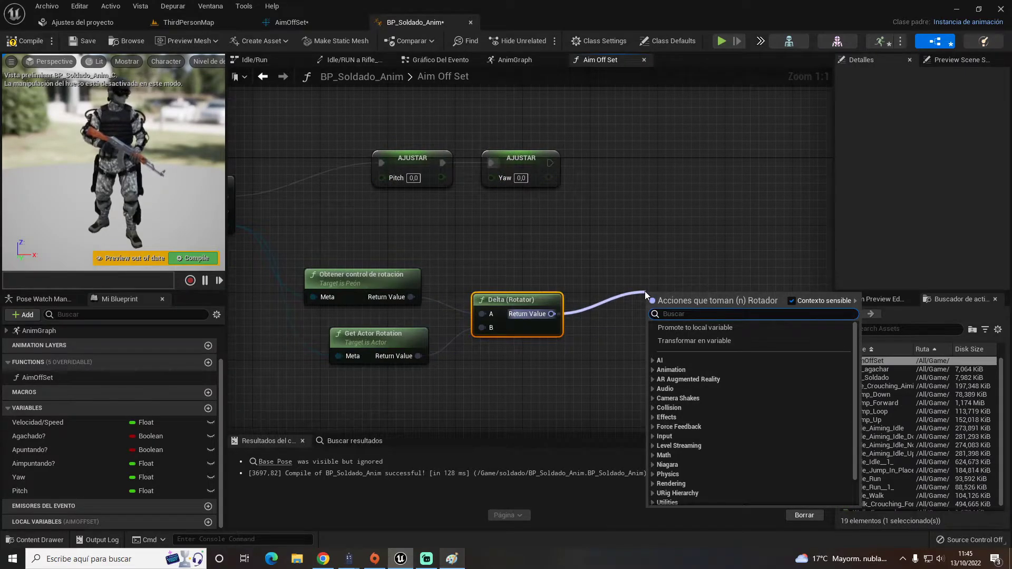
pyautogui.write('brea')
pyautogui.press('Return')
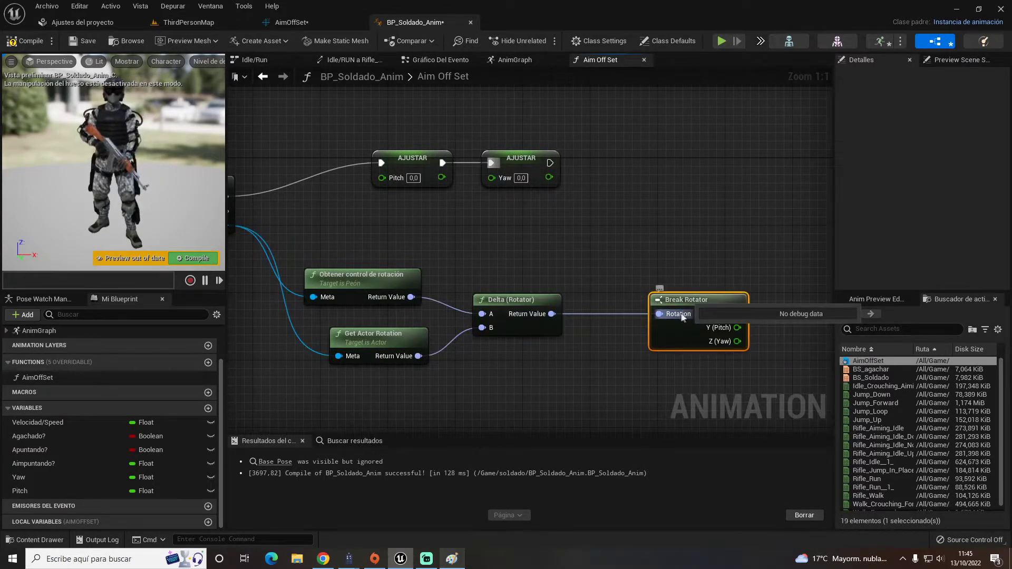
pyautogui.moveTo(659, 314)
pyautogui.mouseDown()
pyautogui.moveTo(679, 297)
pyautogui.moveTo(638, 289)
pyautogui.mouseUp()
# Step: Wire the broken-out Y and Z into the Pitch and Yaw setters, compile, and start play
pyautogui.moveTo(364, 142); pyautogui.dragTo(556, 204)
pyautogui.moveTo(566, 160); pyautogui.dragTo(836, 168)
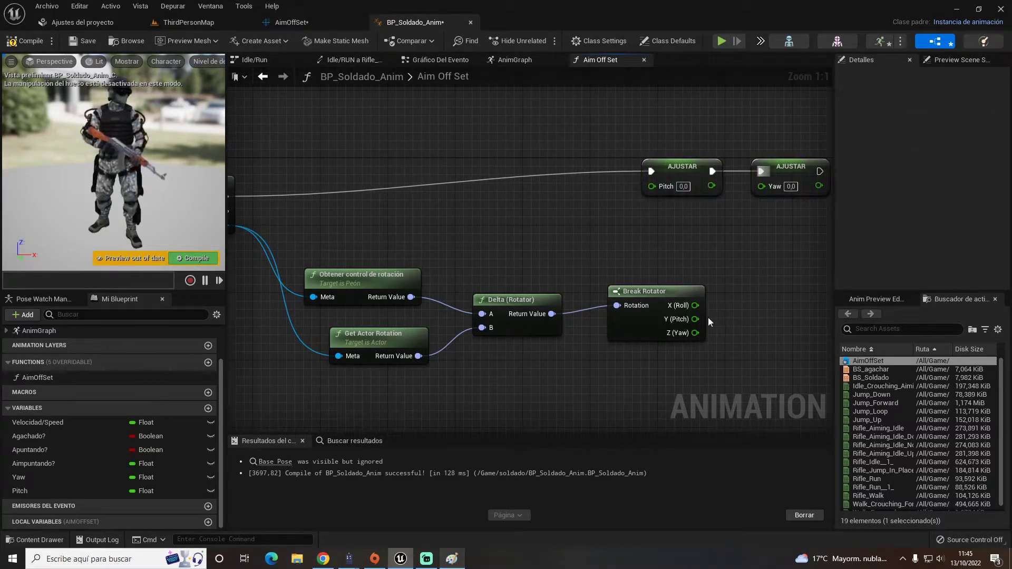
pyautogui.moveTo(697, 334)
pyautogui.mouseDown()
pyautogui.moveTo(663, 309)
pyautogui.moveTo(672, 317)
pyautogui.moveTo(652, 186)
pyautogui.mouseUp()
pyautogui.moveTo(669, 317); pyautogui.dragTo(775, 187)
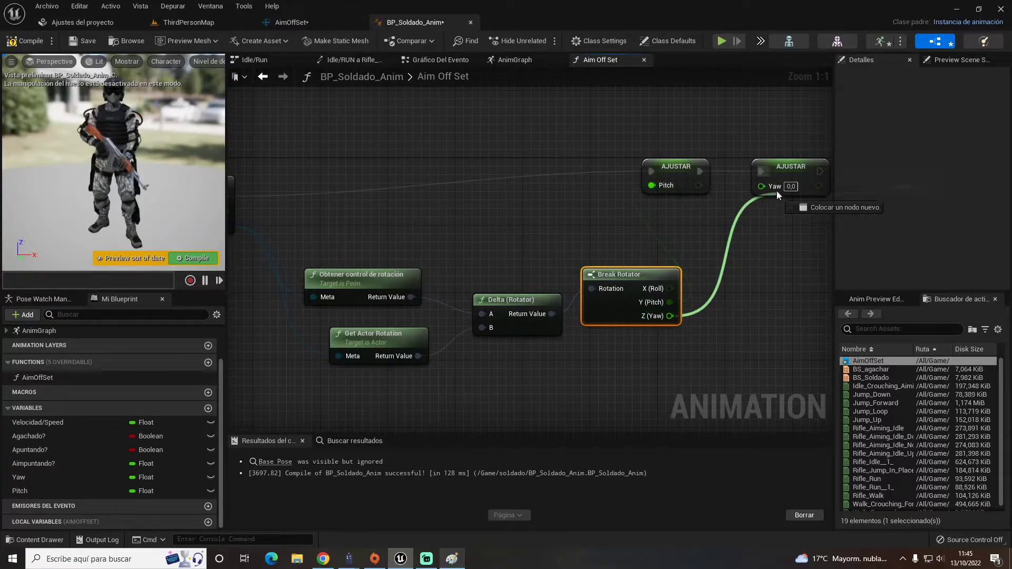
pyautogui.press('F7')
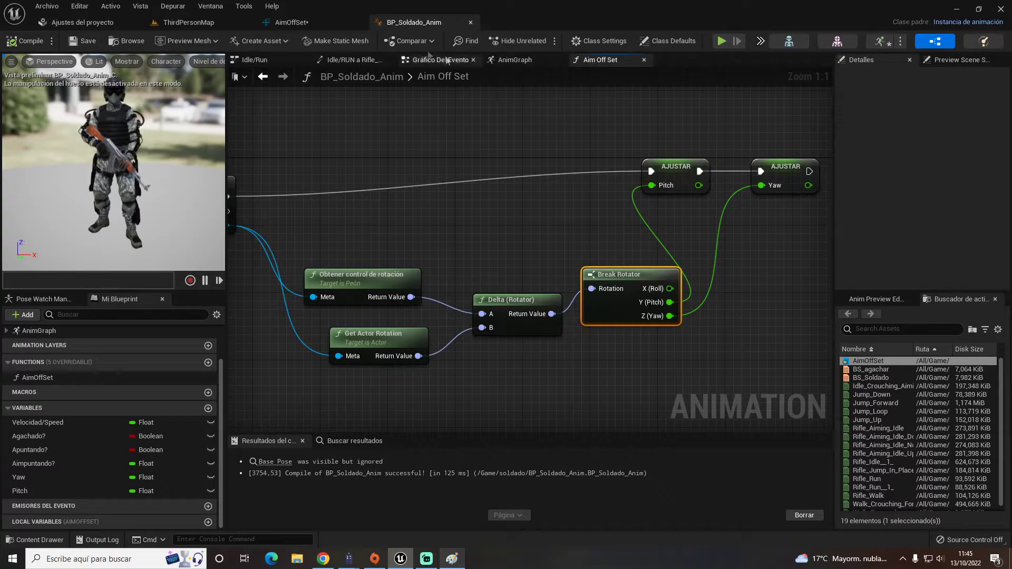
pyautogui.click(722, 42)
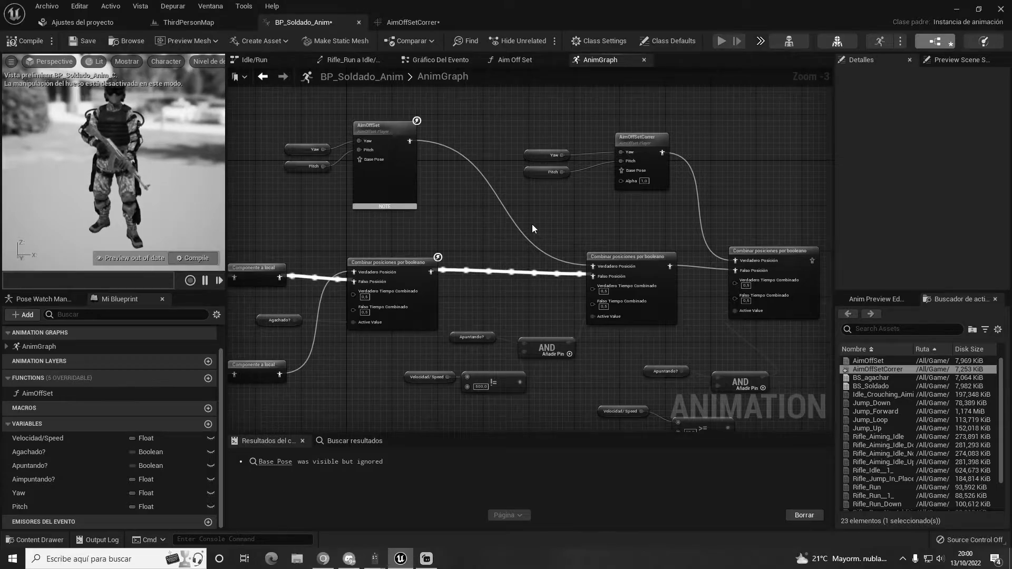
# Step: Look around in the FPS3 preview, exit with Esc, and pan back to the condition nodes
pyautogui.hotkey('alt', 'p')
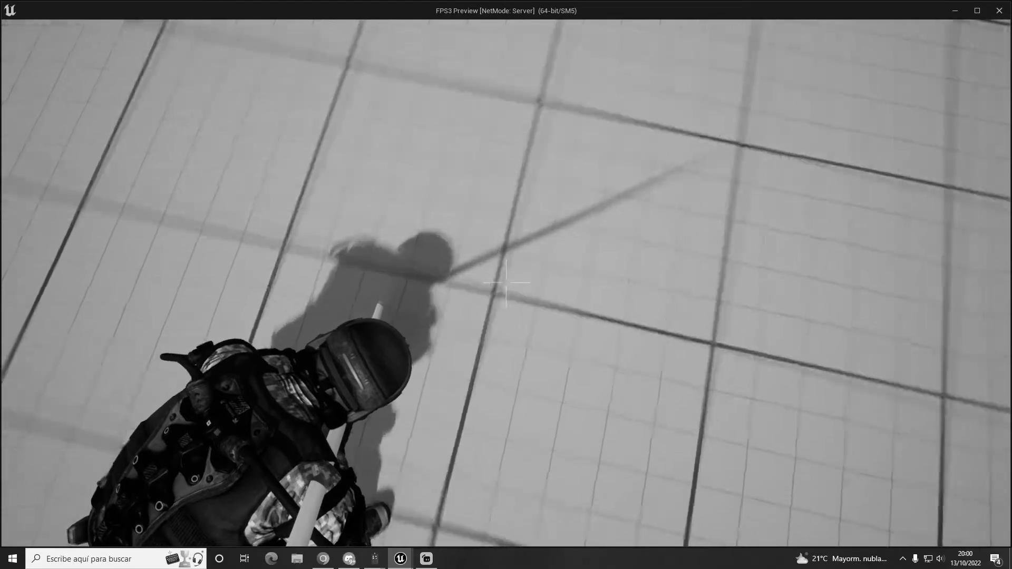
pyautogui.press('Escape')
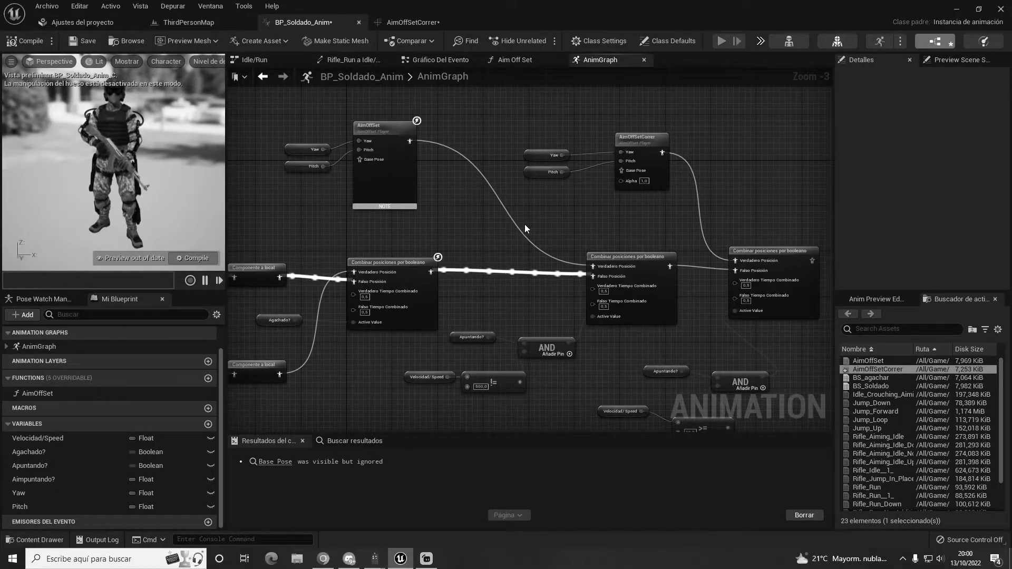
pyautogui.moveTo(532, 229); pyautogui.dragTo(579, 216, button='right')
# Step: Select the Apuntando?, AND, Velocidad/Speed and != nodes and nudge them slightly
pyautogui.scroll(1, 392, 272)
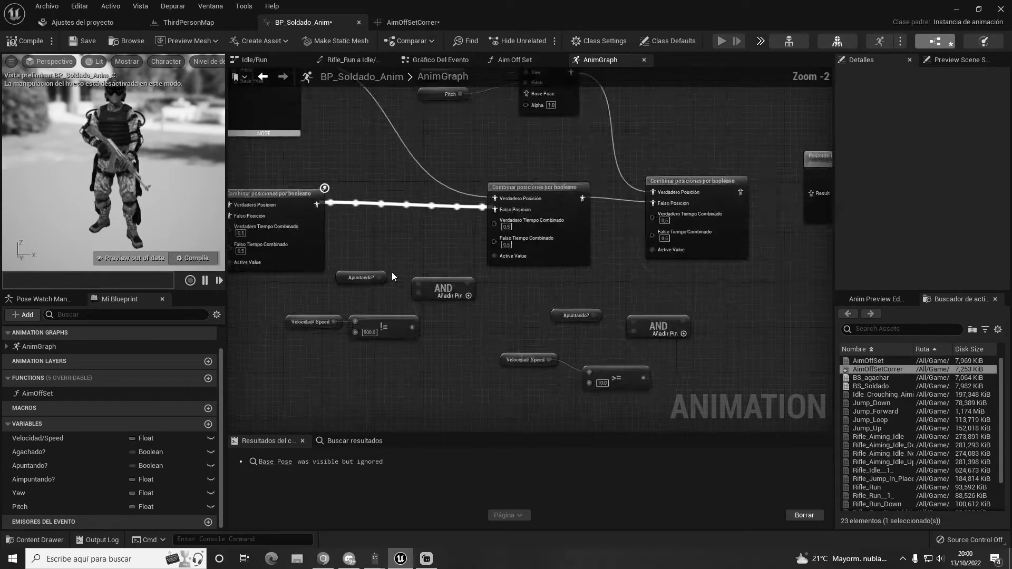
pyautogui.scroll(1, 398, 249)
pyautogui.moveTo(543, 362)
pyautogui.mouseDown()
pyautogui.moveTo(390, 284)
pyautogui.moveTo(415, 293)
pyautogui.mouseUp()
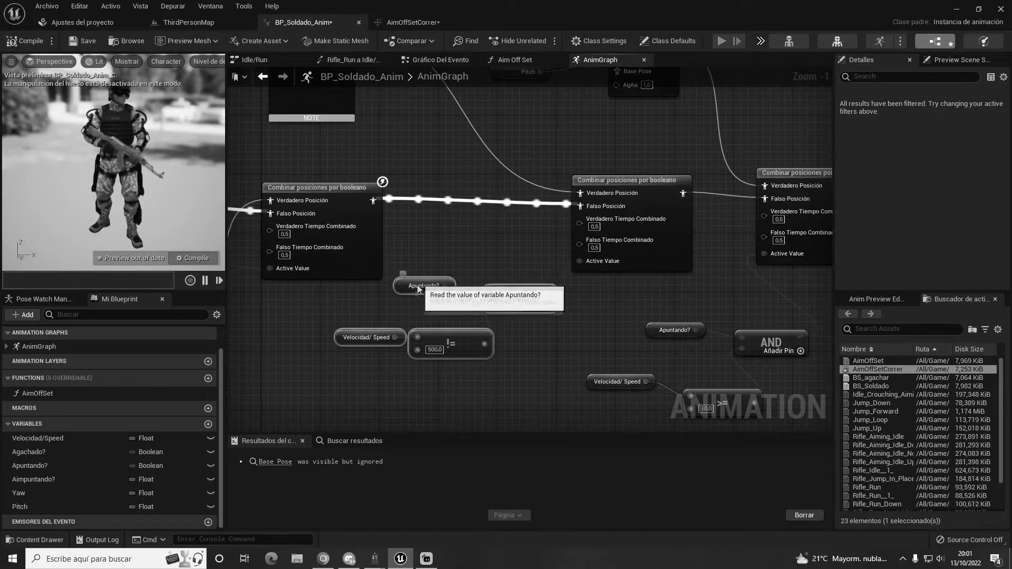
pyautogui.click(454, 262)
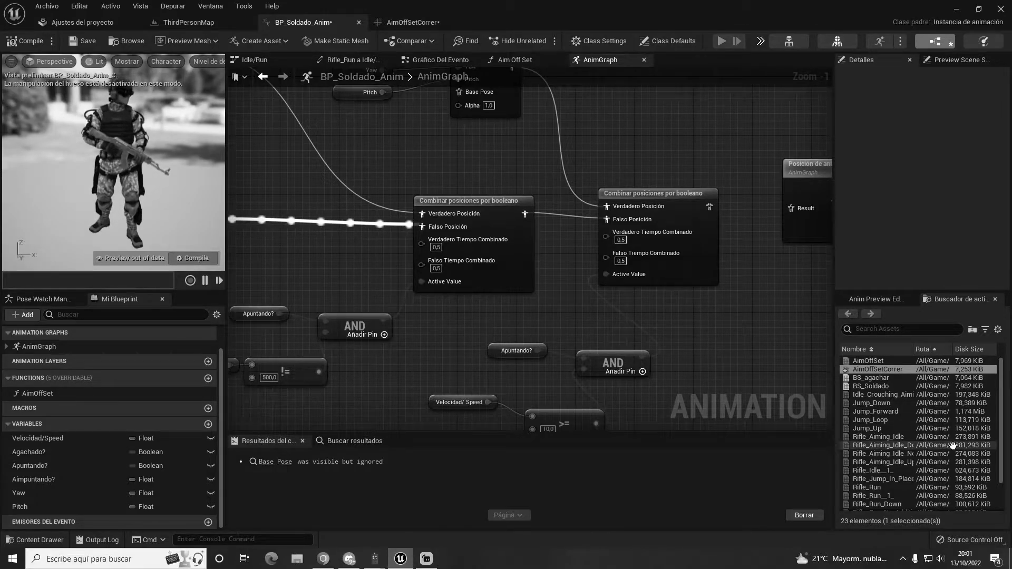
# Step: Open the Rifle_Run_Down animation from the Content Browser
pyautogui.scroll(-3, 903, 463)
pyautogui.moveTo(903, 463)
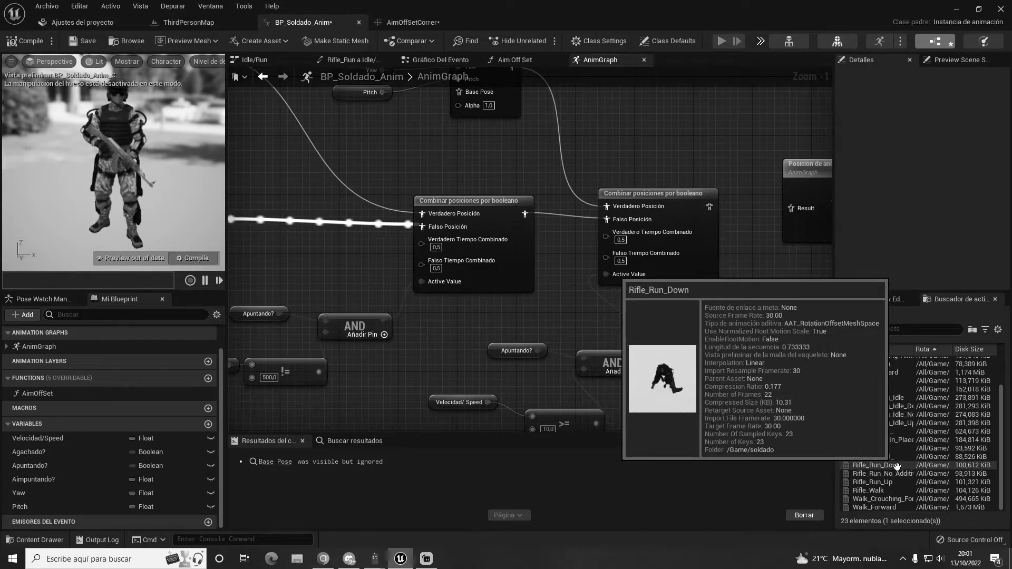
pyautogui.doubleClick(903, 464)
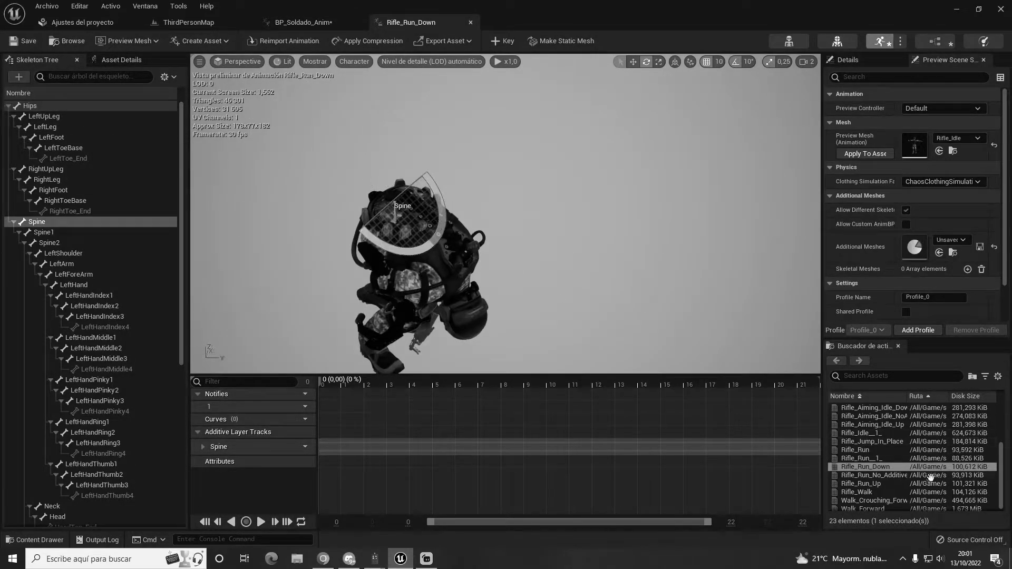
# Step: Back in BP_Soldado_Anim, connect the last Combinar posiciones por booleano node to the Output Pose
pyautogui.moveTo(866, 485)
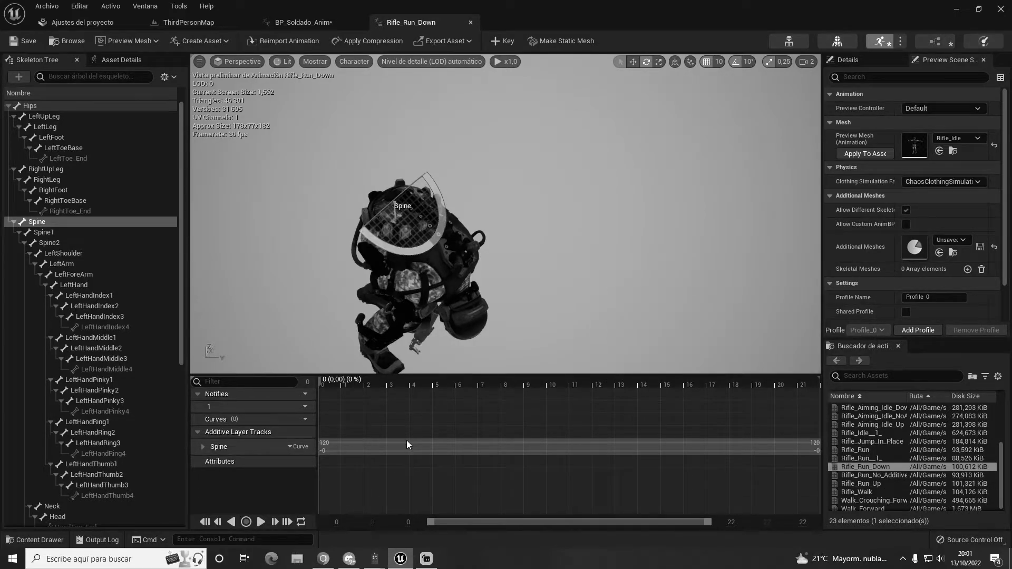
pyautogui.click(342, 27)
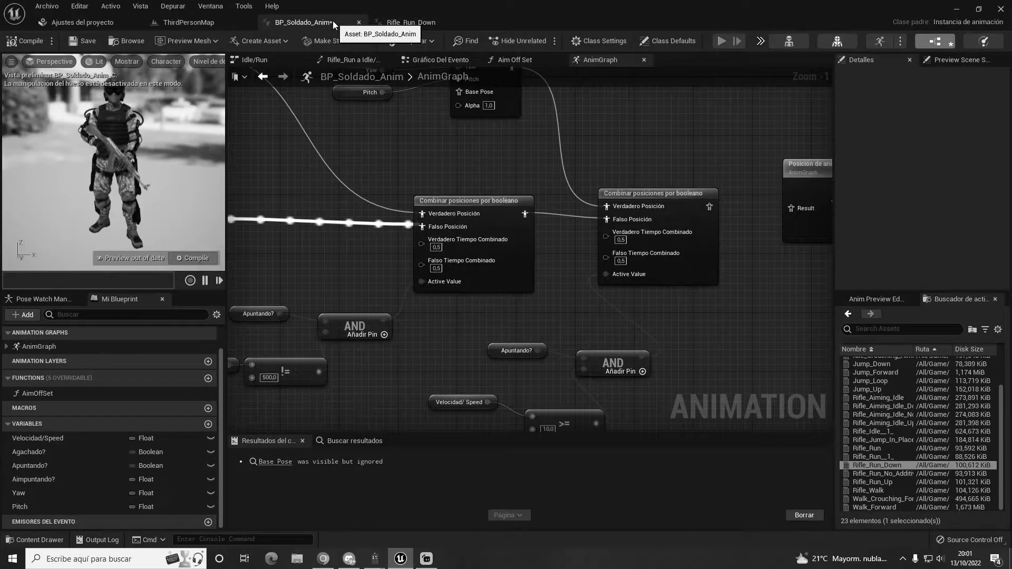
pyautogui.scroll(2, 542, 153)
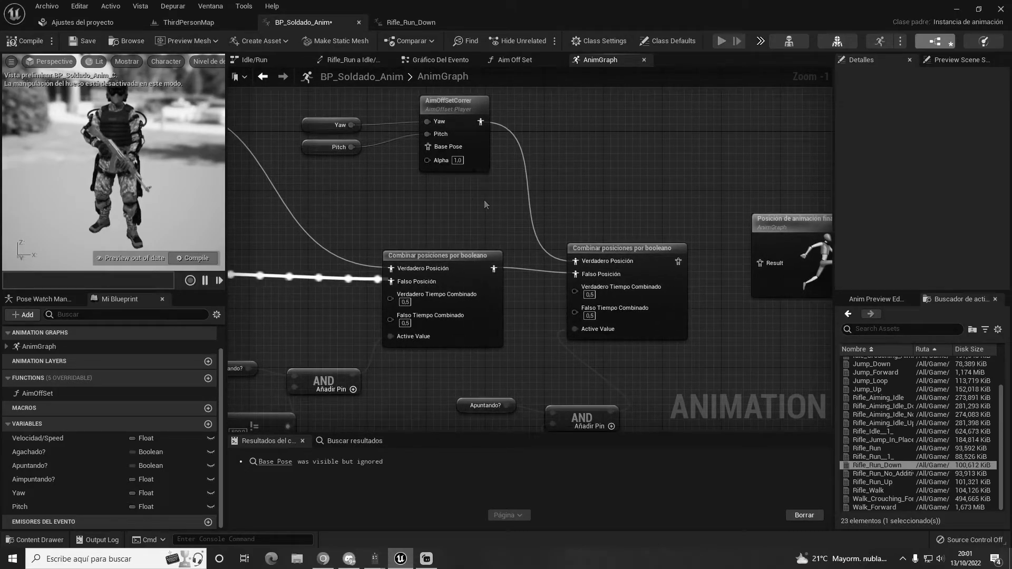
pyautogui.moveTo(484, 205); pyautogui.dragTo(615, 262, button='right')
pyautogui.moveTo(649, 129); pyautogui.dragTo(434, 232)
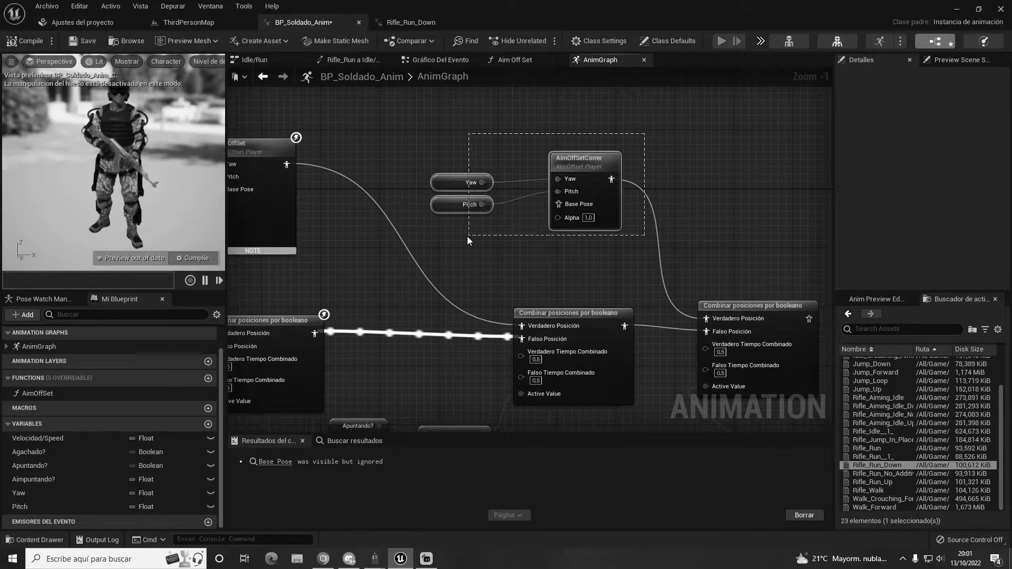
pyautogui.click(649, 142)
pyautogui.scroll(2, 914, 390)
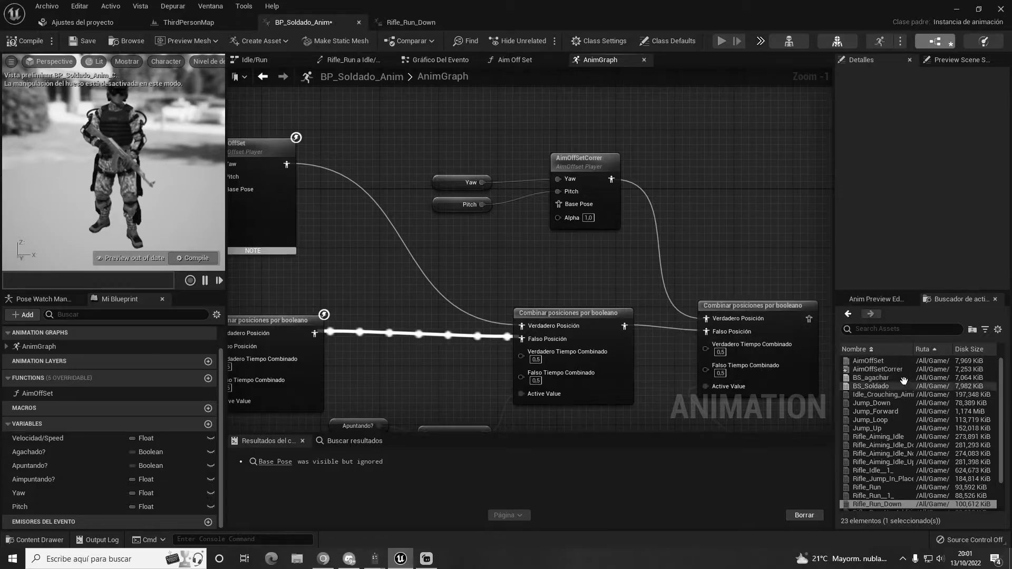
pyautogui.moveTo(727, 267); pyautogui.dragTo(572, 179, button='right')
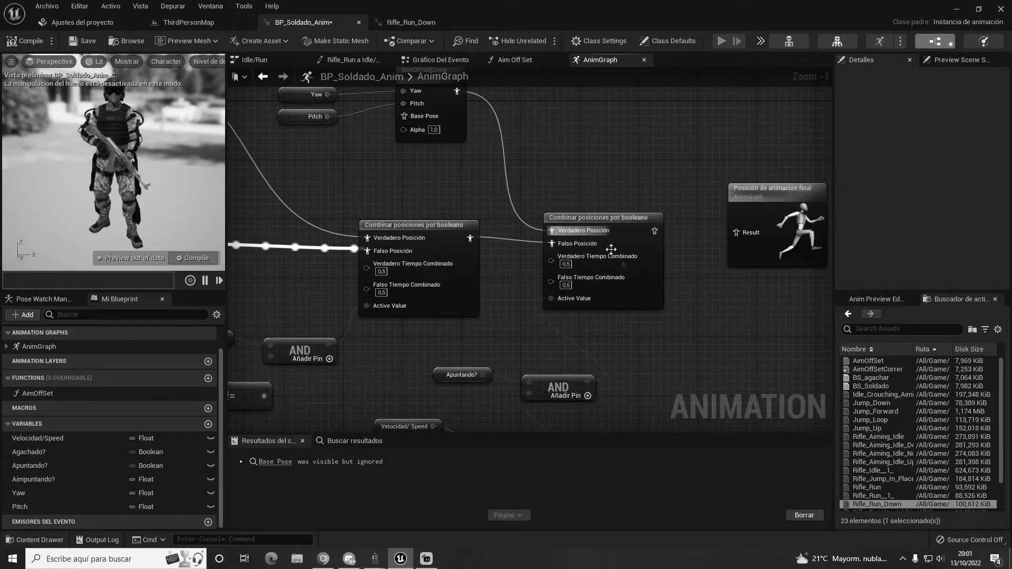
pyautogui.moveTo(654, 230); pyautogui.dragTo(751, 233)
# Step: Review the comparison, AND and AimOffSetCorrer nodes across the AnimGraph, then play the level
pyautogui.moveTo(751, 234); pyautogui.dragTo(807, 104, button='right')
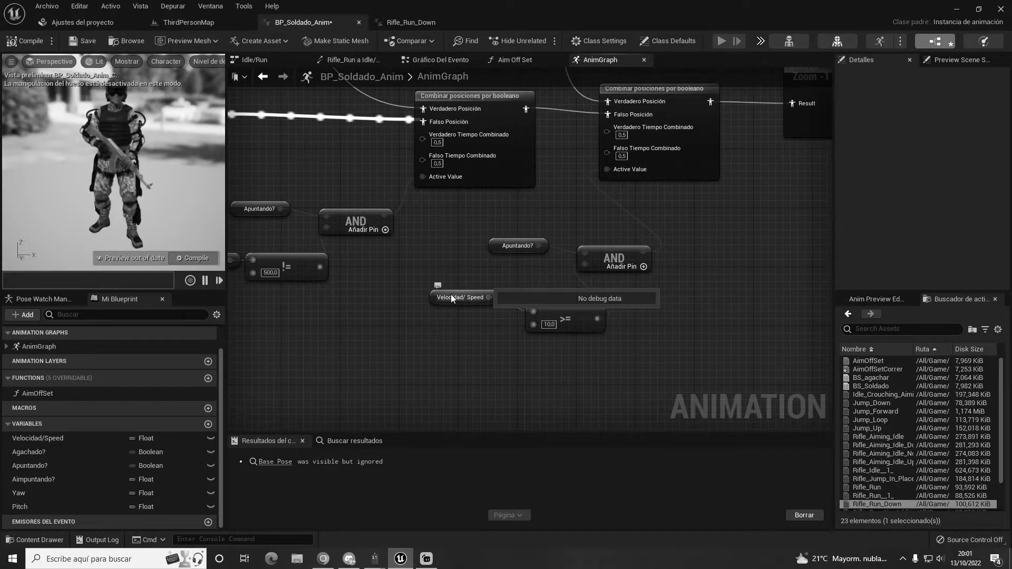
pyautogui.moveTo(517, 302); pyautogui.dragTo(577, 327, button='right')
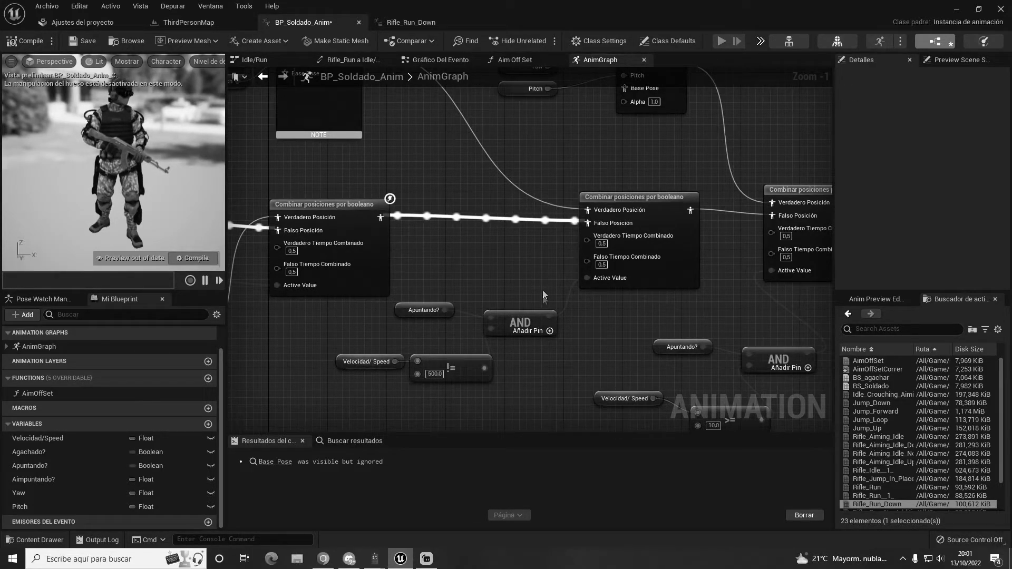
pyautogui.moveTo(543, 296); pyautogui.dragTo(512, 334, button='right')
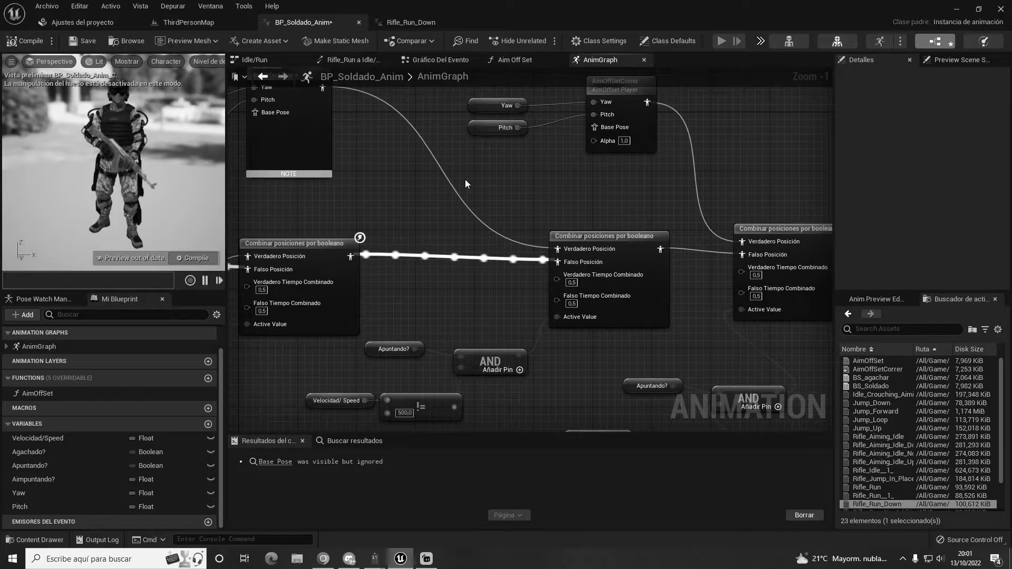
pyautogui.moveTo(614, 210); pyautogui.dragTo(487, 213, button='right')
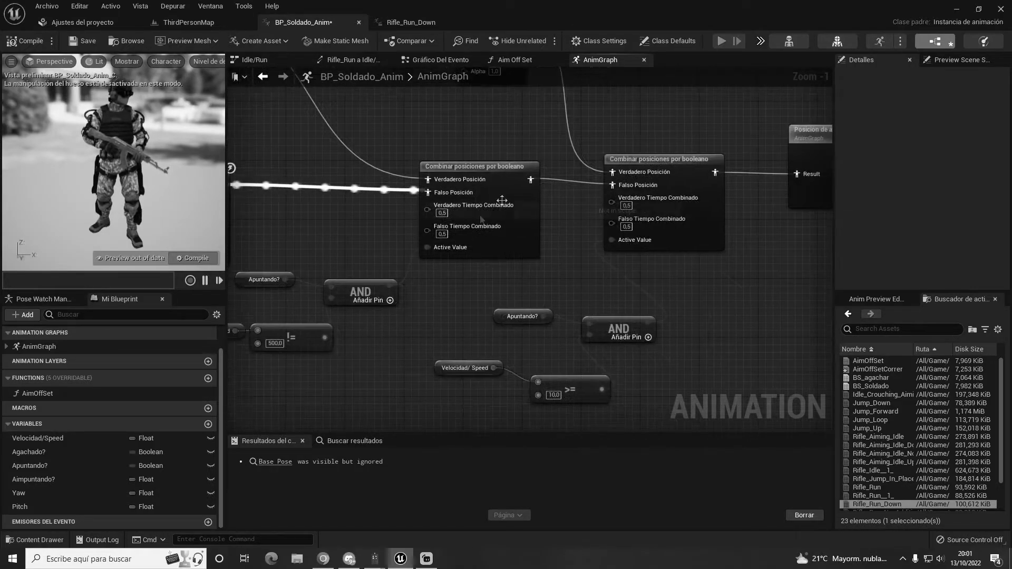
pyautogui.moveTo(579, 248); pyautogui.dragTo(503, 248, button='right')
pyautogui.moveTo(624, 349); pyautogui.dragTo(637, 255, button='right')
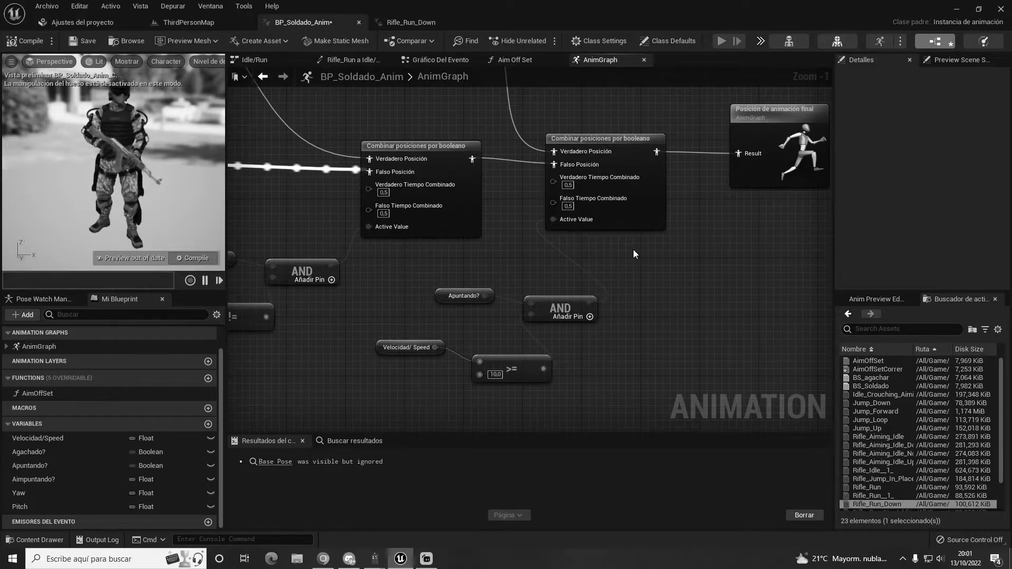
pyautogui.moveTo(634, 249); pyautogui.dragTo(687, 237, button='right')
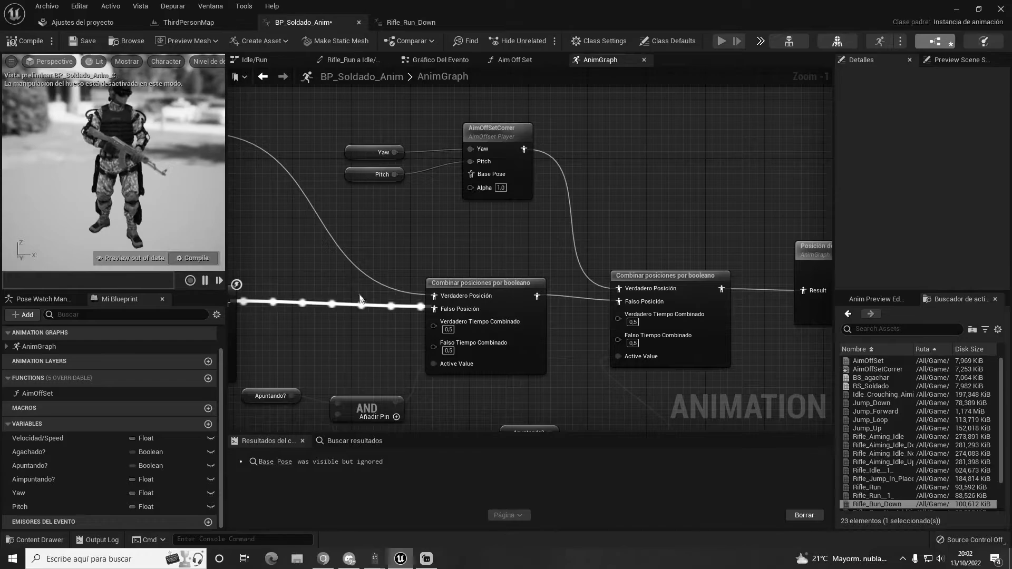
pyautogui.click(722, 40)
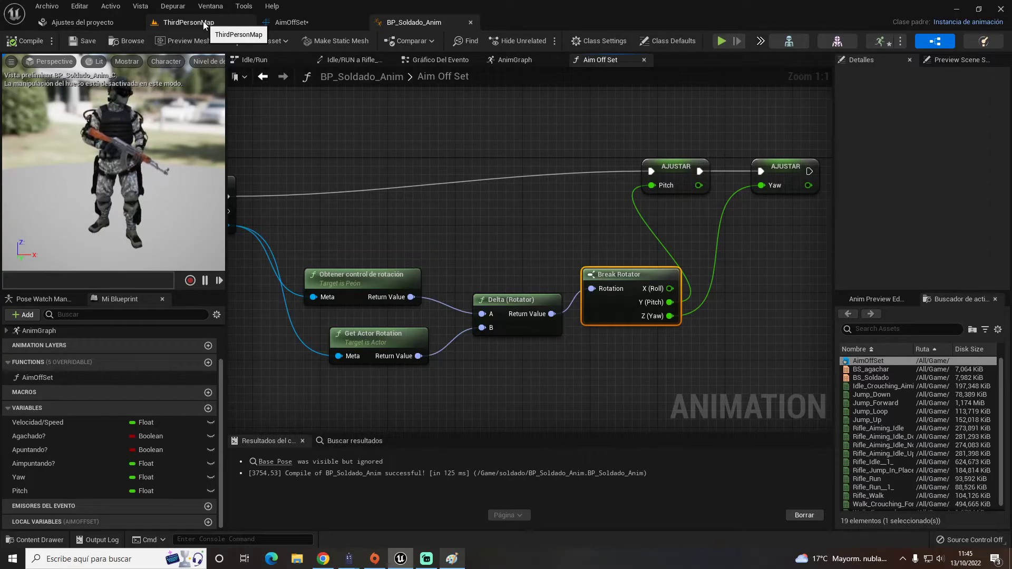
# Step: Open BP_ThirdPersonCharacter from ThirdPersonMap, play-test aiming upward, then exit the preview
pyautogui.click(204, 21)
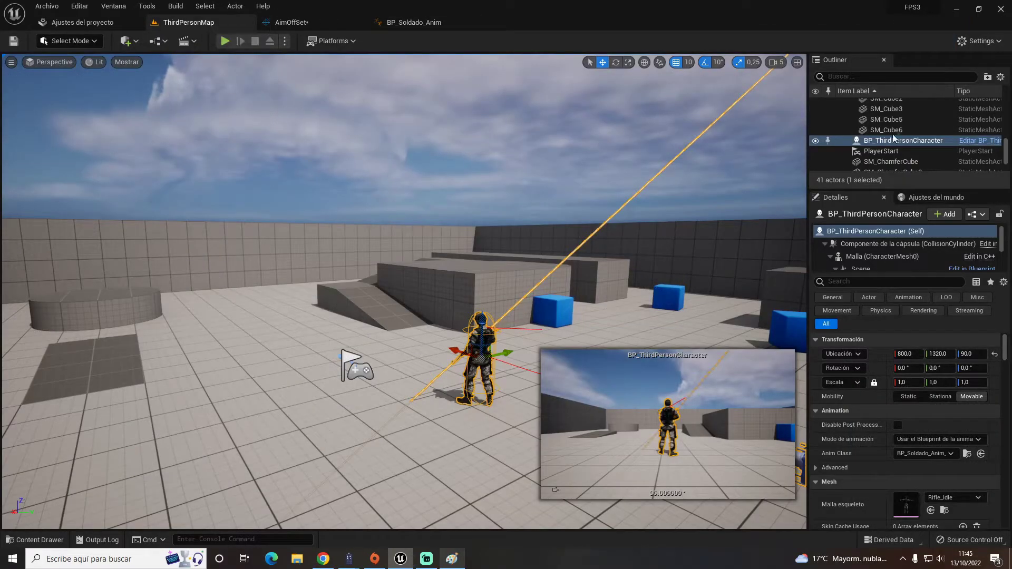
pyautogui.click(986, 141)
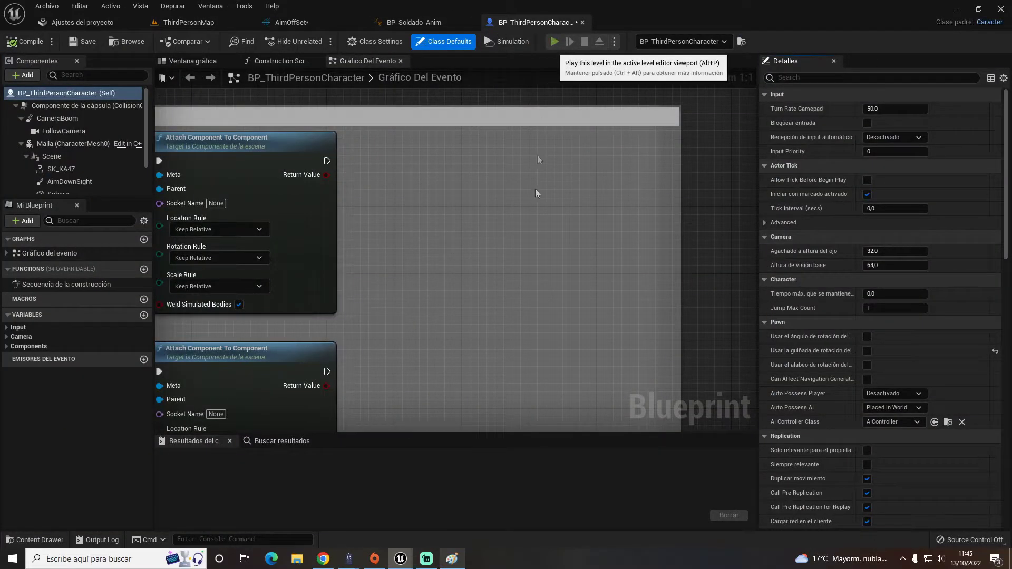
pyautogui.click(554, 41)
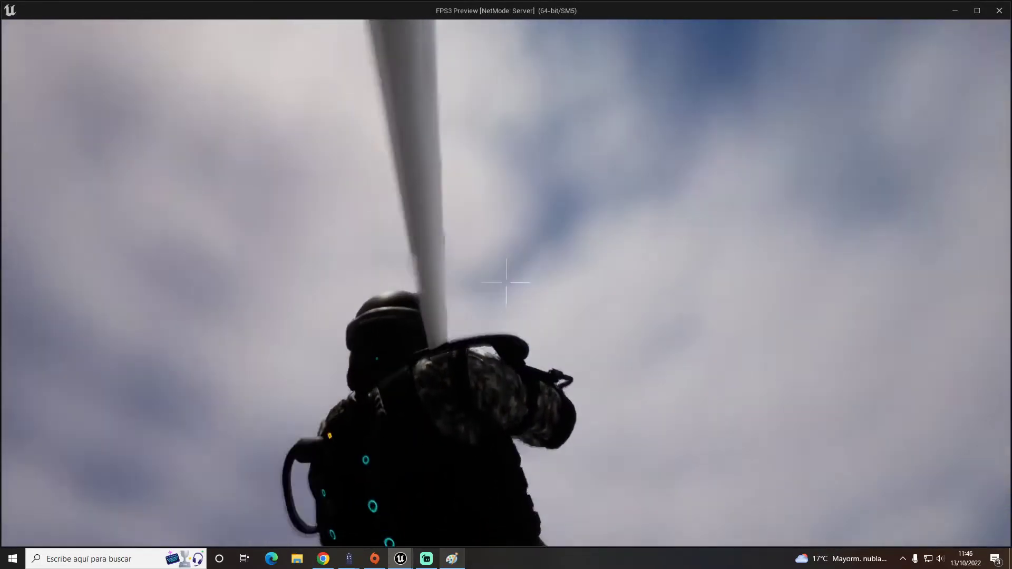
pyautogui.press('Escape')
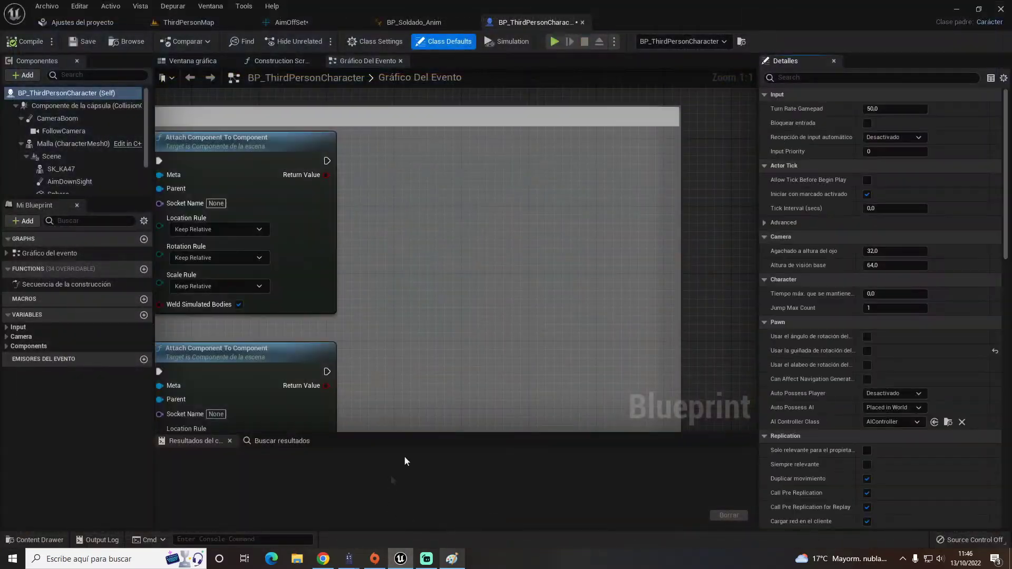
# Step: Add a Secuencia node after the first Attach Component To Component node
pyautogui.scroll(-3, 473, 364)
pyautogui.scroll(-2, 473, 364)
pyautogui.moveTo(472, 364); pyautogui.dragTo(624, 338, button='right')
pyautogui.scroll(12, 438, 323)
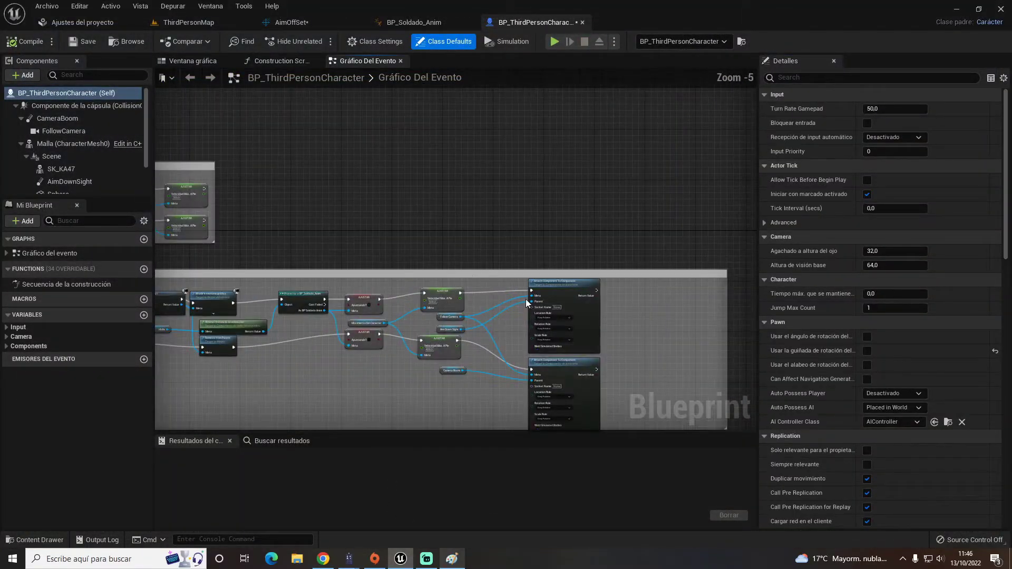
pyautogui.moveTo(350, 218); pyautogui.dragTo(542, 282)
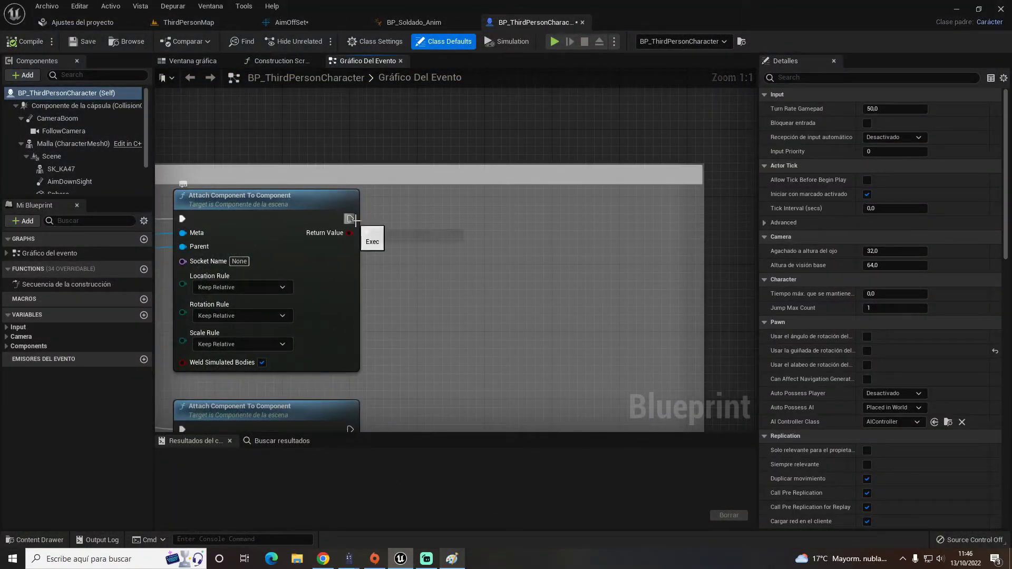
pyautogui.write('secu')
pyautogui.press('Return')
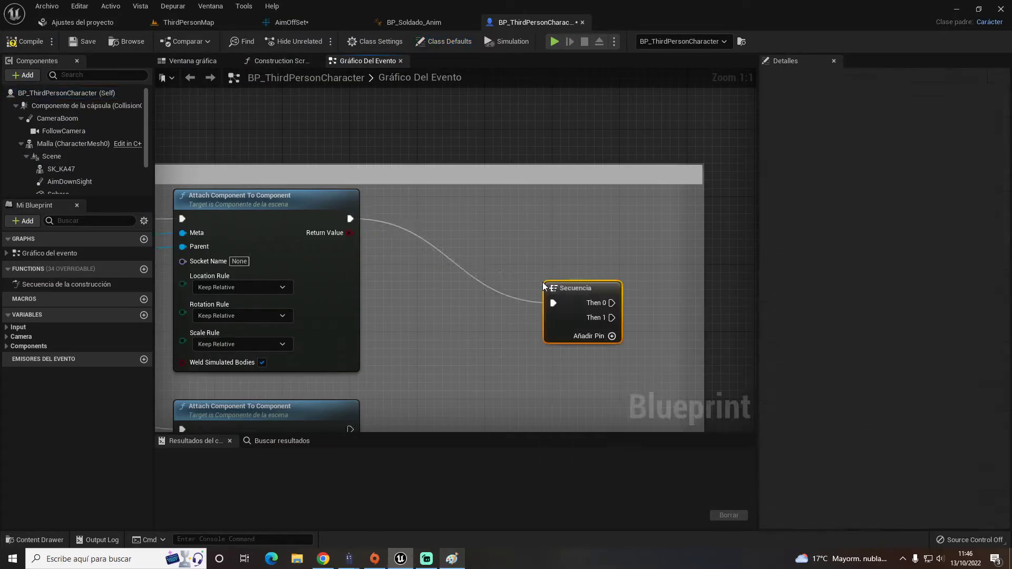
# Step: Add Set View Pitch Max and Set View Pitch Min nodes with Contexto sensible turned off
pyautogui.moveTo(554, 290)
pyautogui.mouseDown()
pyautogui.moveTo(419, 214)
pyautogui.moveTo(580, 229)
pyautogui.mouseUp()
pyautogui.write('set view')
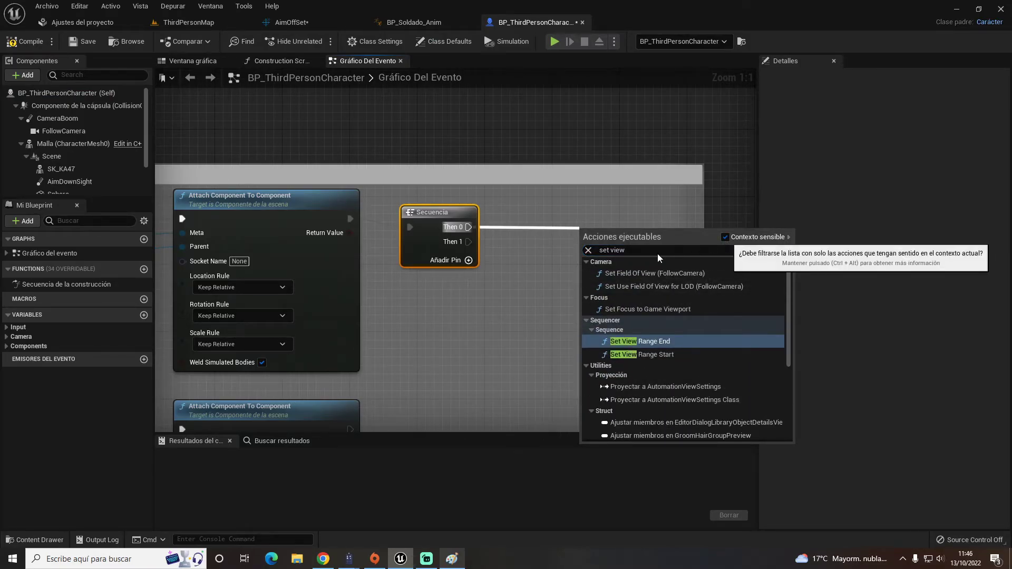
pyautogui.click(725, 236)
pyautogui.write('pitch')
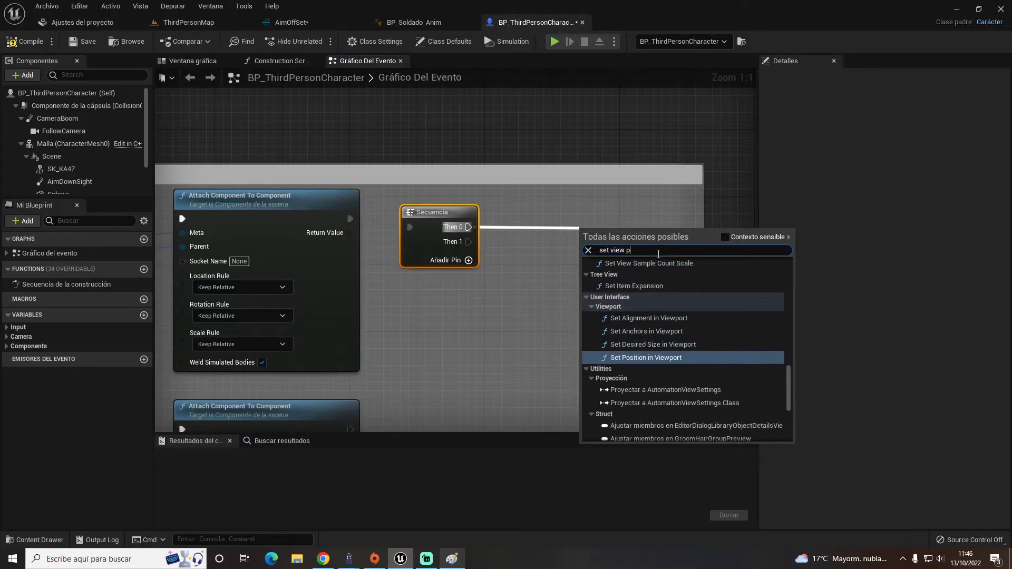
pyautogui.press('Up')
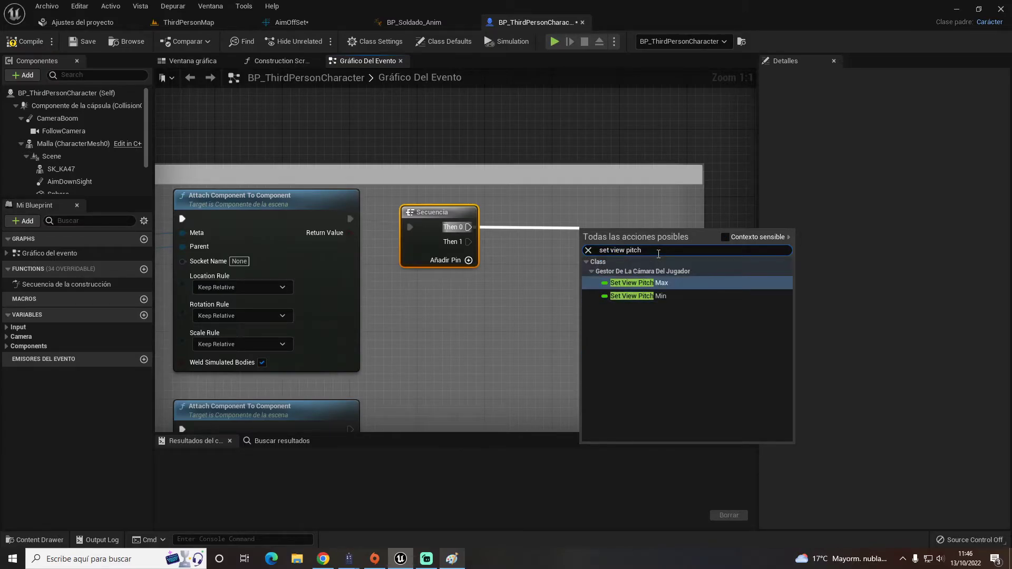
pyautogui.click(669, 284)
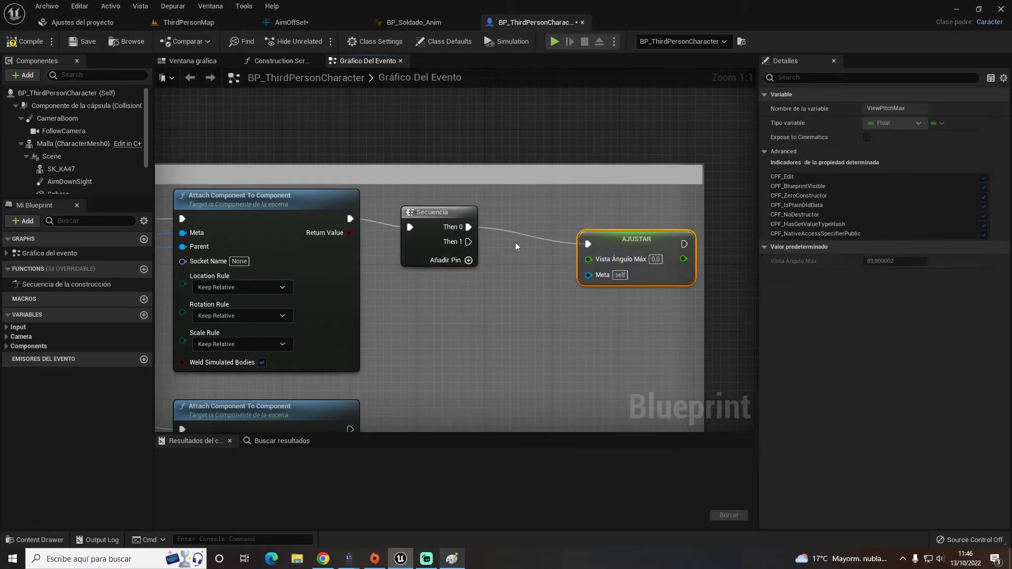
pyautogui.moveTo(468, 241); pyautogui.dragTo(599, 338)
pyautogui.write('set view pitch')
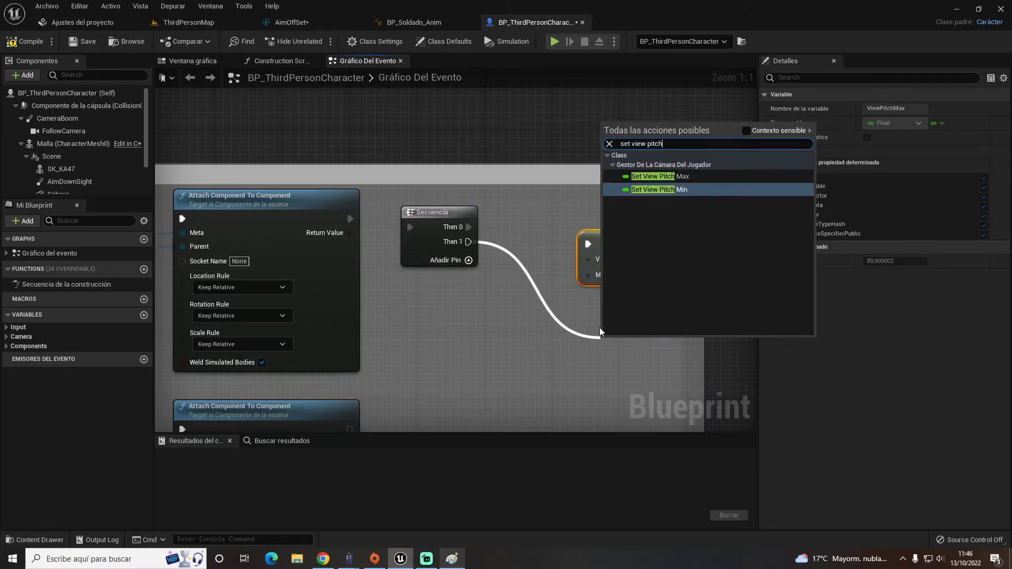
pyautogui.press('Return')
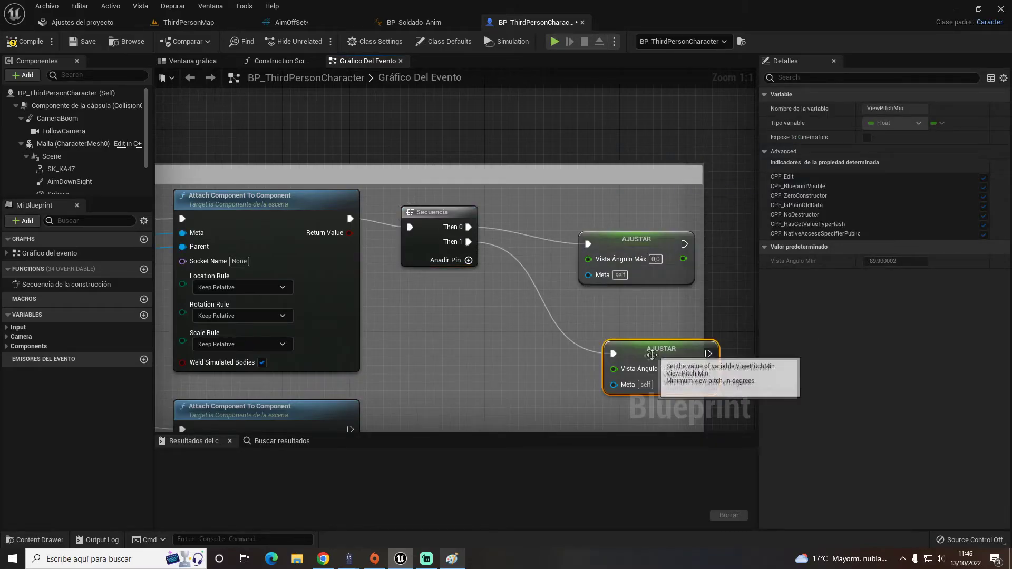
# Step: Arrange the setters and wire Then 0 to View Pitch Min and Then 1 to View Pitch Max
pyautogui.moveTo(647, 357); pyautogui.dragTo(613, 188)
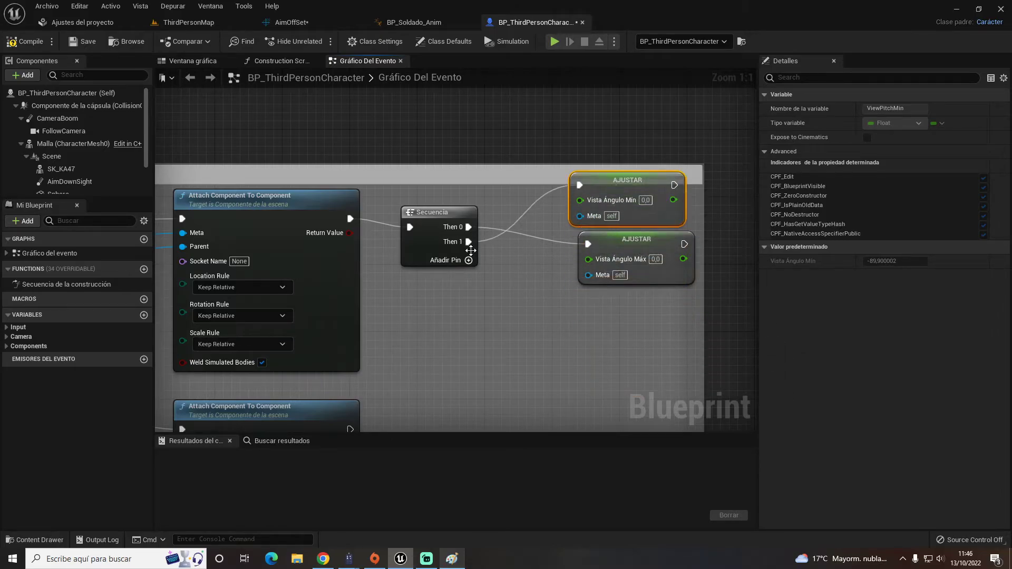
pyautogui.moveTo(637, 240); pyautogui.dragTo(620, 257)
pyautogui.moveTo(468, 226); pyautogui.dragTo(581, 185)
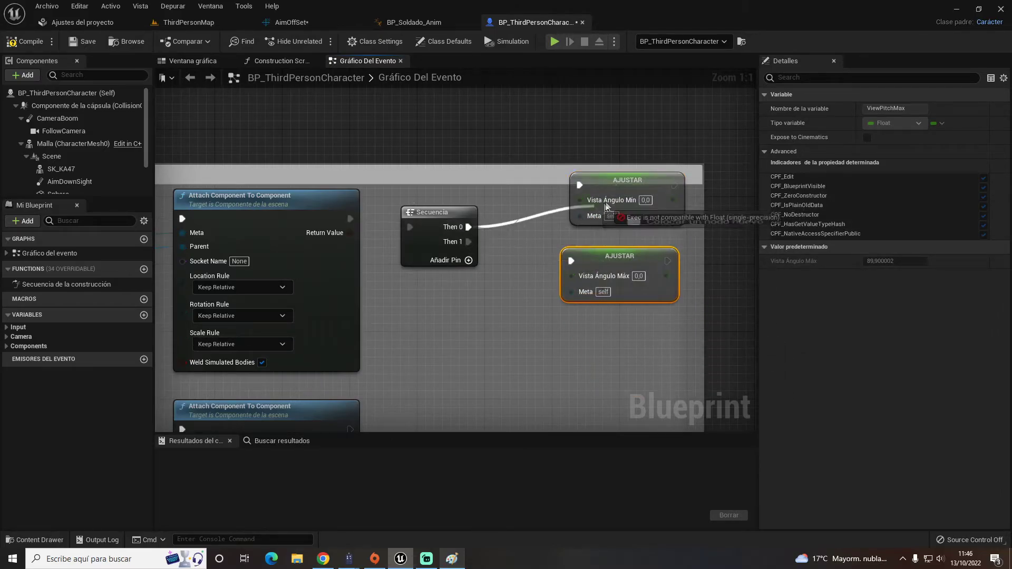
pyautogui.moveTo(469, 242)
pyautogui.mouseDown()
pyautogui.moveTo(571, 260)
pyautogui.moveTo(606, 286)
pyautogui.mouseUp()
pyautogui.moveTo(610, 183); pyautogui.dragTo(594, 217)
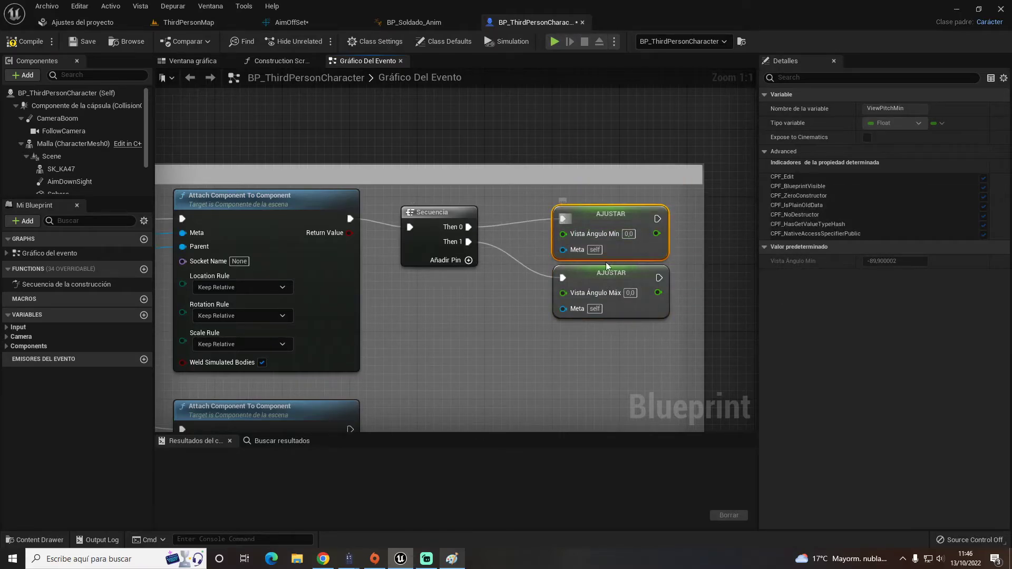
pyautogui.click(629, 234)
# Step: Enter -90 as the minimum view pitch, check the AimOffSet blend space, and return
pyautogui.write('-90')
pyautogui.click(633, 292)
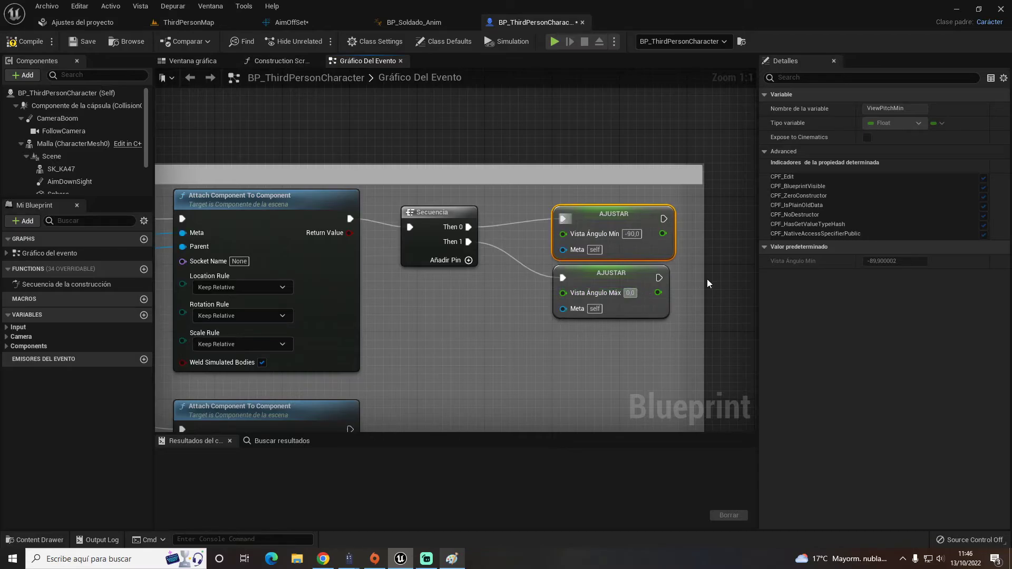
pyautogui.write('60')
pyautogui.click(339, 27)
pyautogui.click(536, 22)
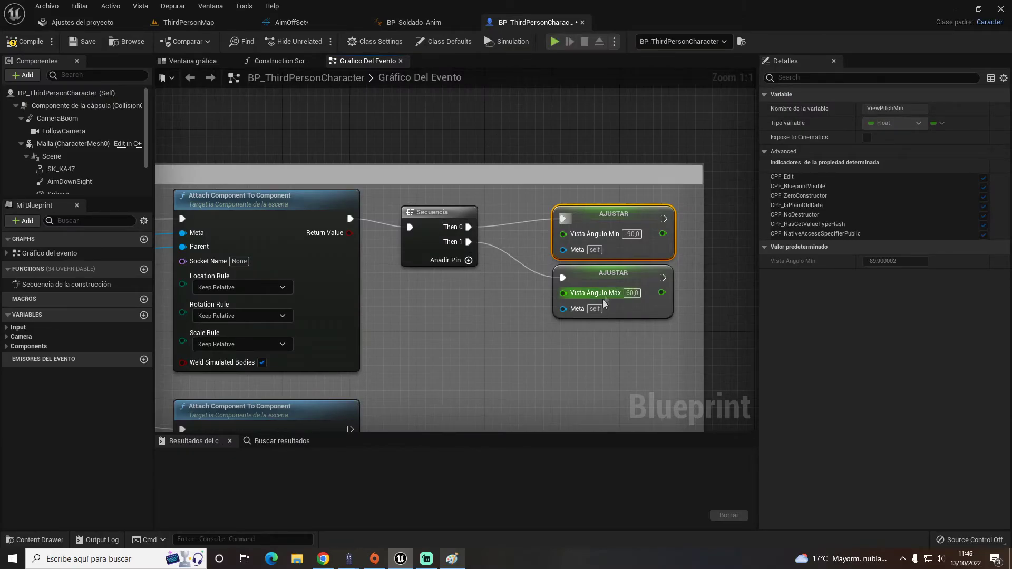
# Step: Wire Obtener gestor de la cámara del reproductor into both pitch setters' target pins
pyautogui.moveTo(564, 309); pyautogui.dragTo(413, 315)
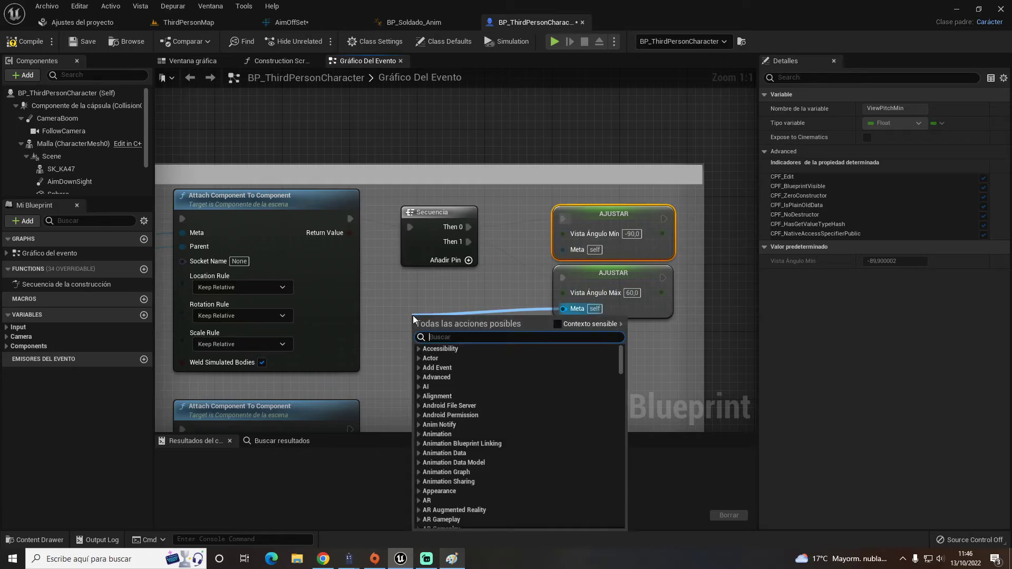
pyautogui.write('obtener gestor')
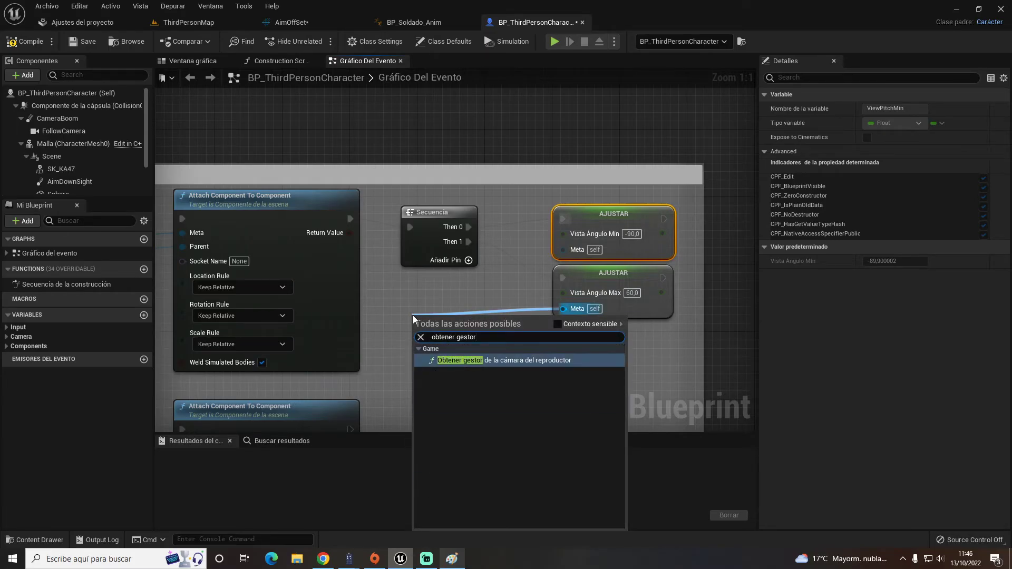
pyautogui.press('Return')
pyautogui.moveTo(457, 324); pyautogui.dragTo(414, 315)
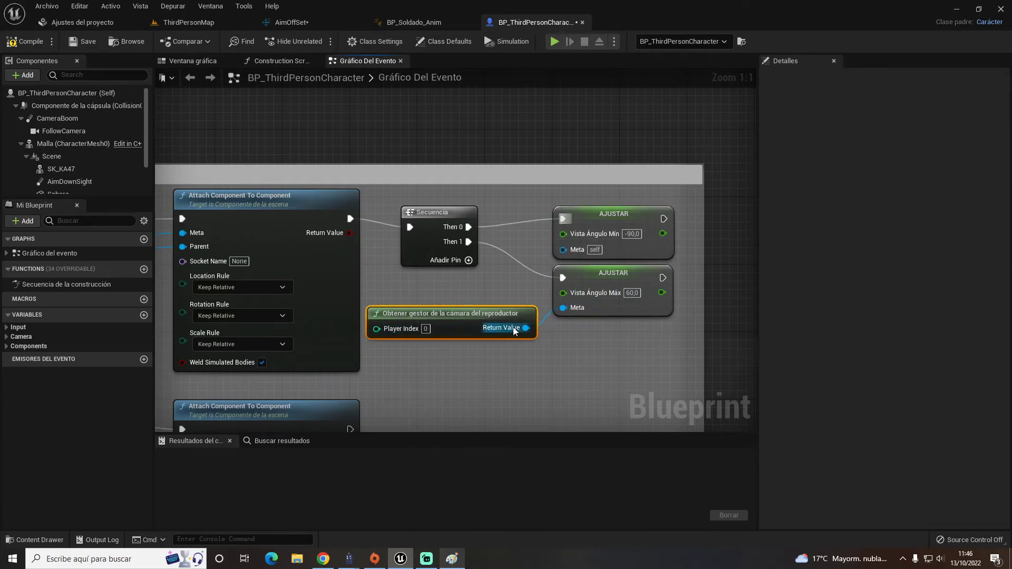
pyautogui.moveTo(526, 328); pyautogui.dragTo(564, 248)
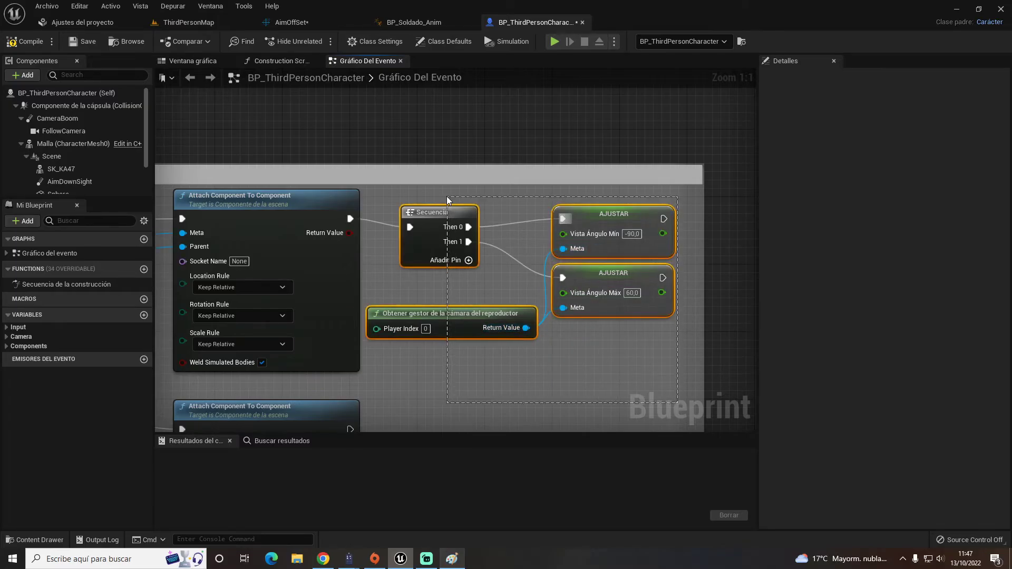
# Step: Duplicate the pitch-limit chain after the second Attach node, then start a test play
pyautogui.moveTo(555, 416); pyautogui.dragTo(545, 253, button='right')
pyautogui.click(488, 315)
pyautogui.hotkey('ctrl', 'v')
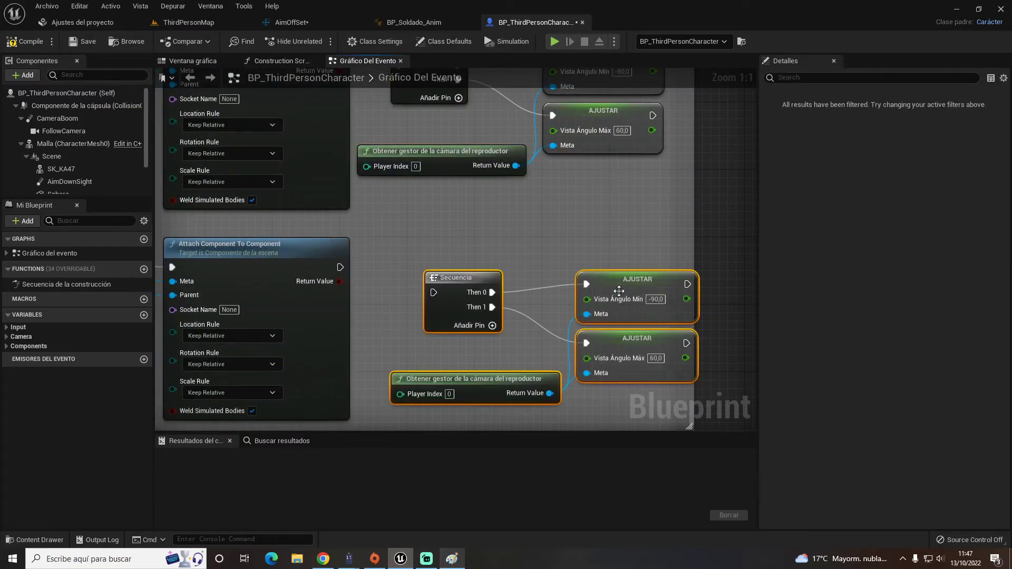
pyautogui.moveTo(488, 315); pyautogui.dragTo(463, 315)
pyautogui.moveTo(340, 268); pyautogui.dragTo(408, 293)
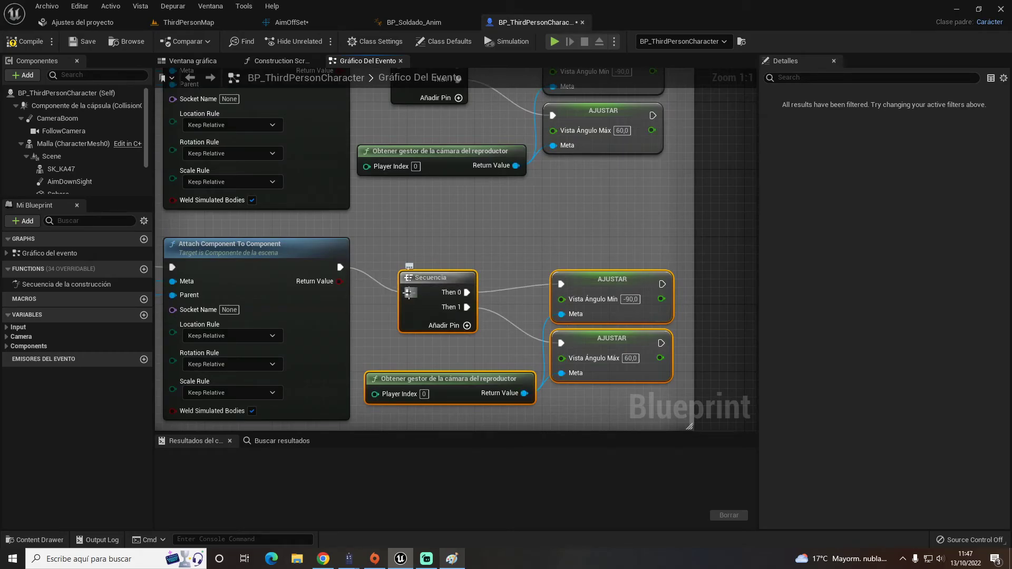
pyautogui.click(554, 42)
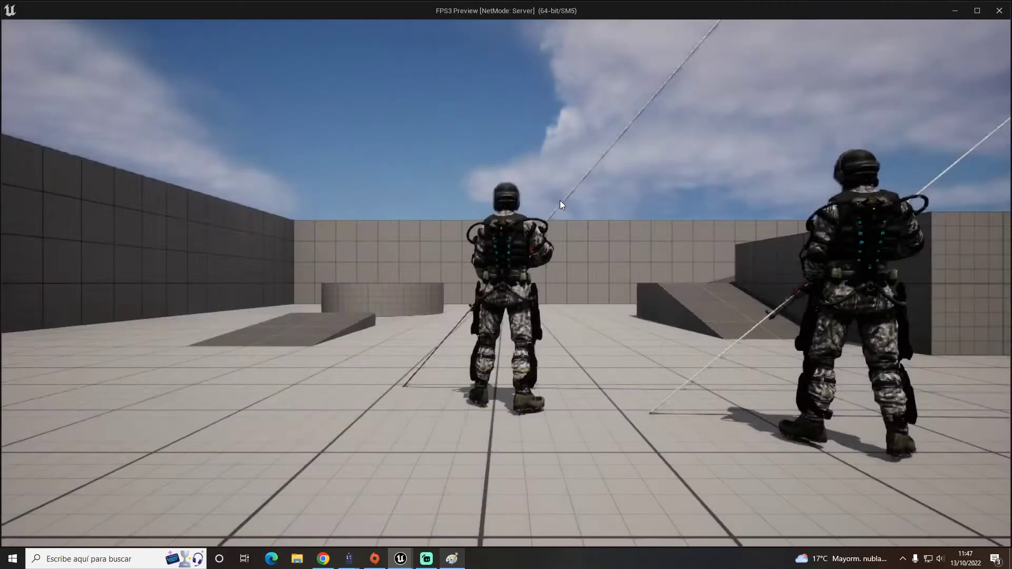
# Step: Exit the preview, set the copied Vista Ángulo Máx to 90, compile, and play ThirdPersonMap
pyautogui.press('Escape')
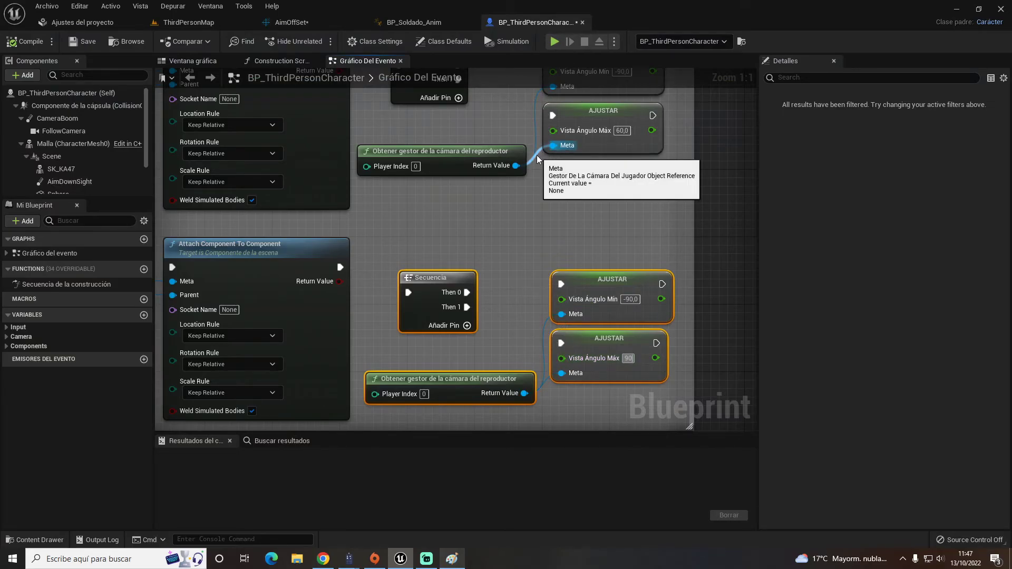
pyautogui.press('Return')
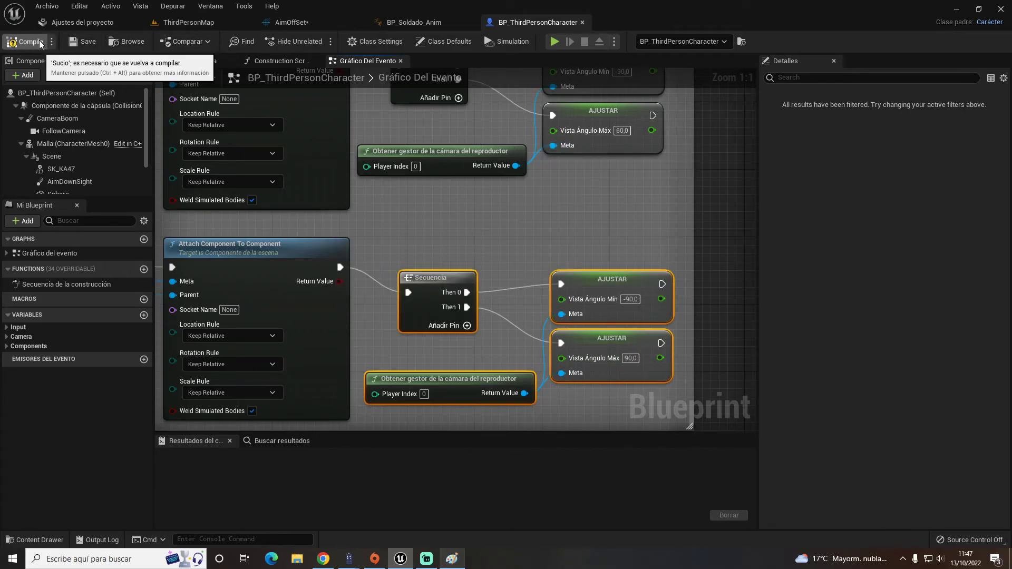
pyautogui.click(41, 44)
pyautogui.click(202, 24)
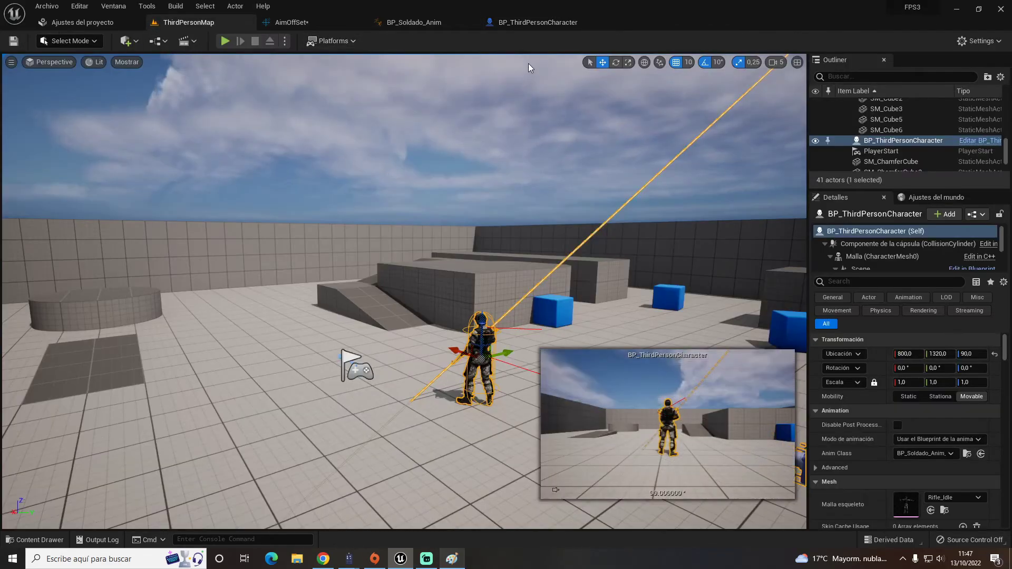
pyautogui.click(227, 43)
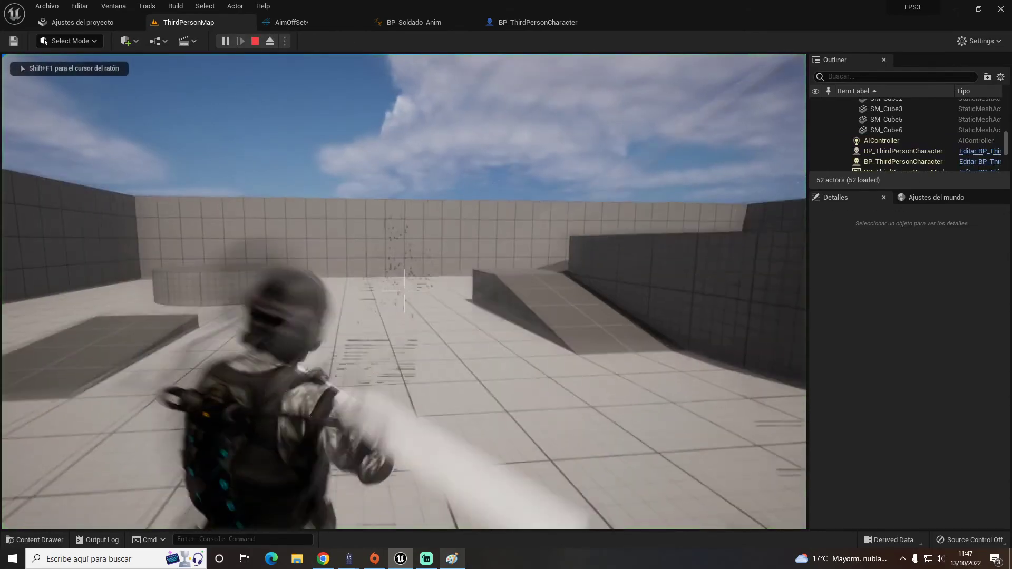